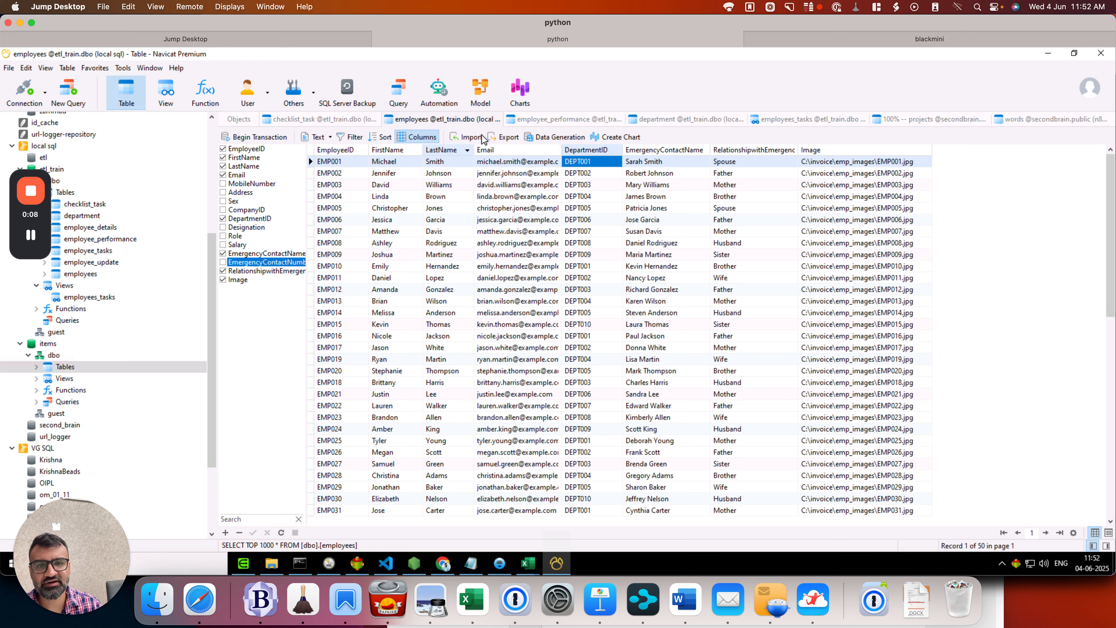
- Open the employee_performance table and examine the review comments recorded for employee EMP001
left_click(565, 119)
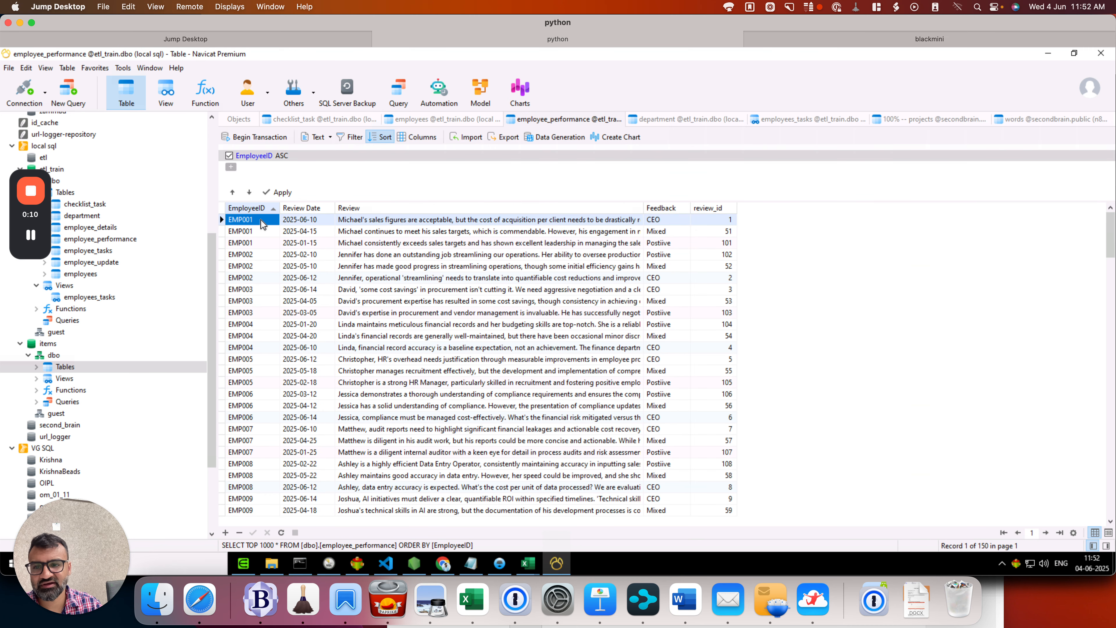
left_click_drag(394, 219, 501, 233)
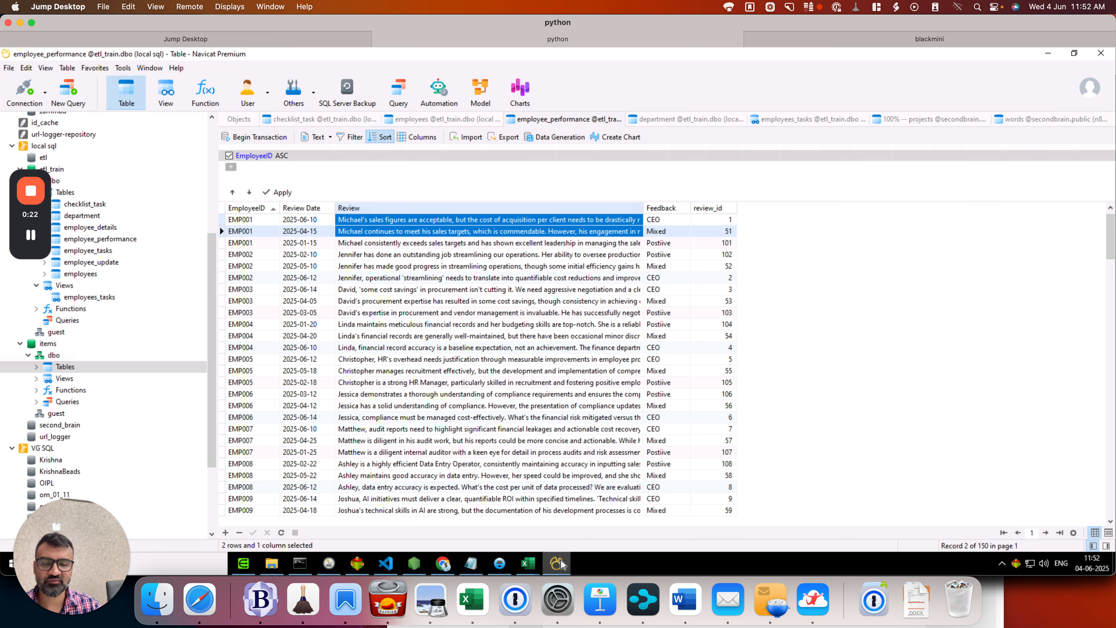
mouse_move(561, 564)
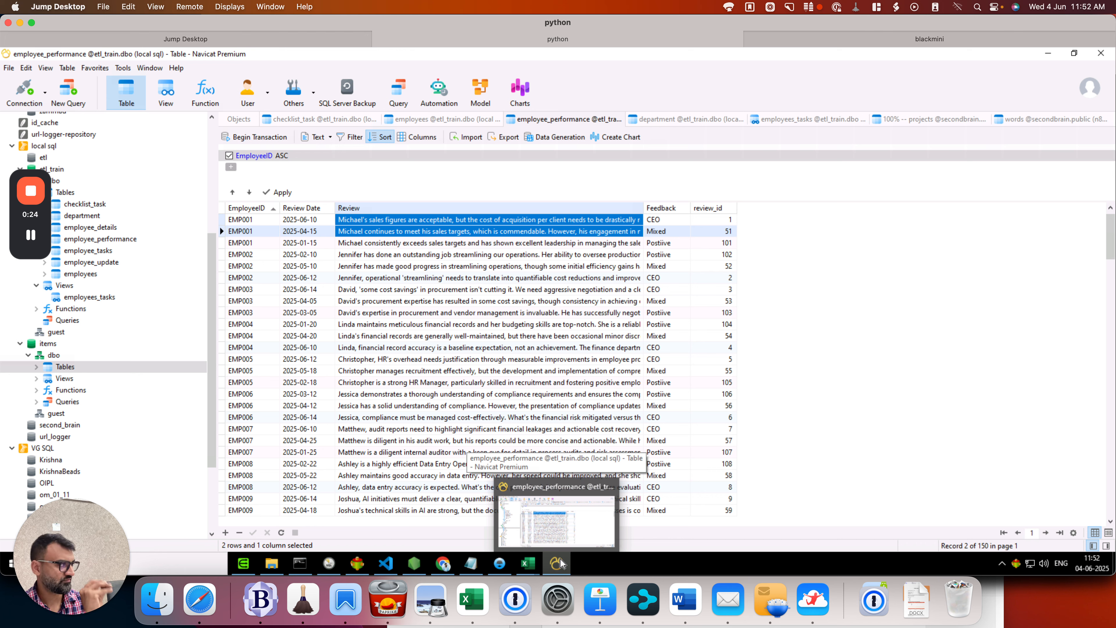
- Switch to Advanced ETL Processor, close the report preview and create a report named Employee Reviews in the ABC group
left_click(358, 564)
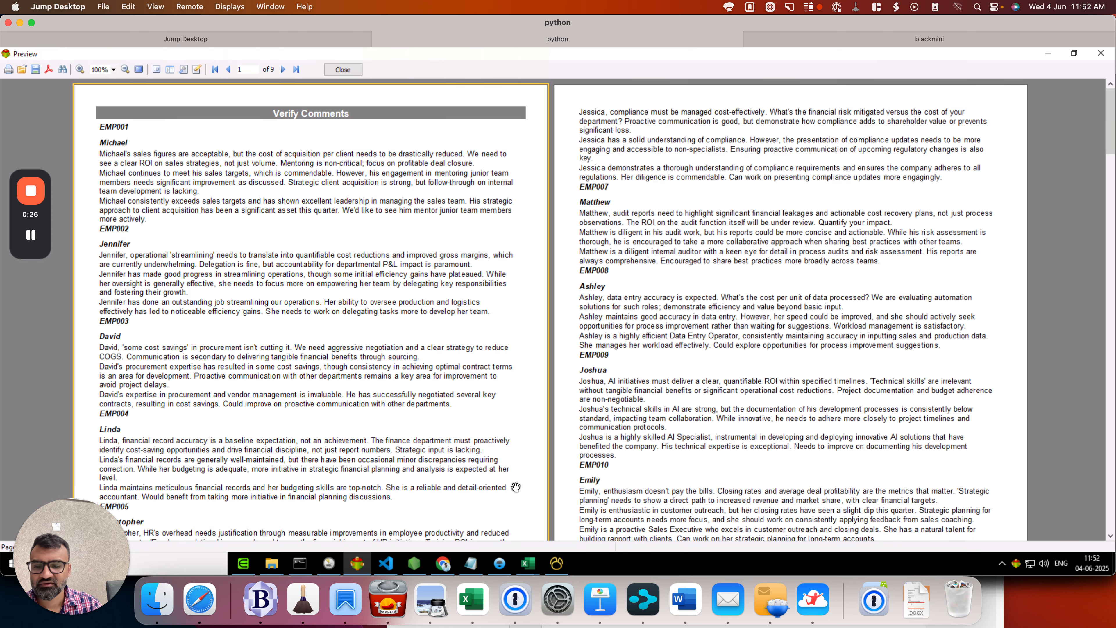
left_click(342, 70)
right_click(54, 314)
left_click(124, 216)
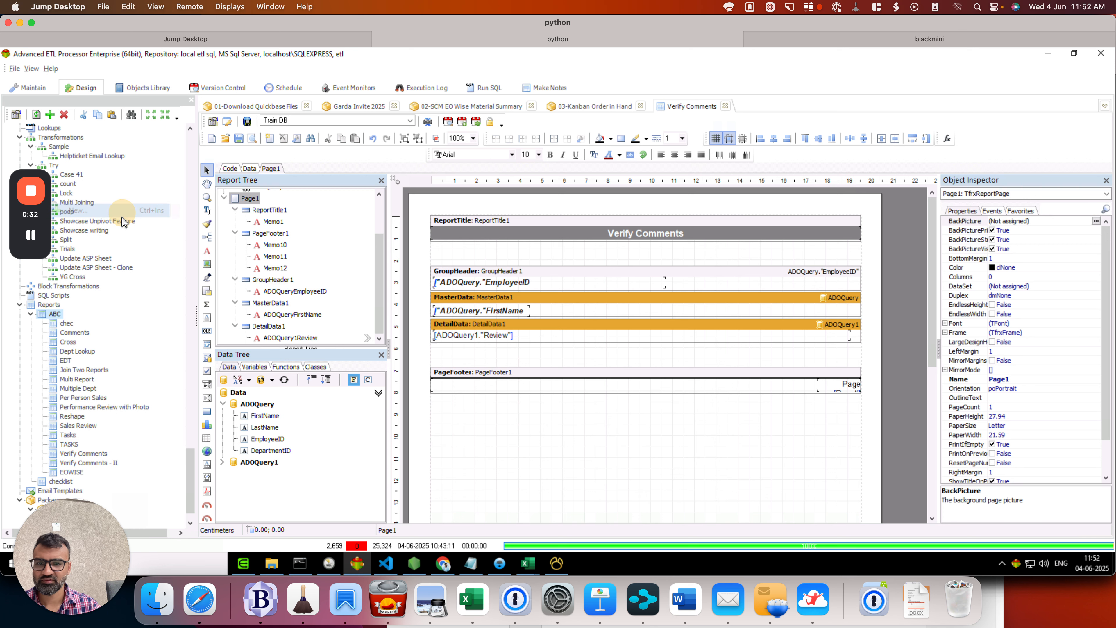
left_click(524, 284)
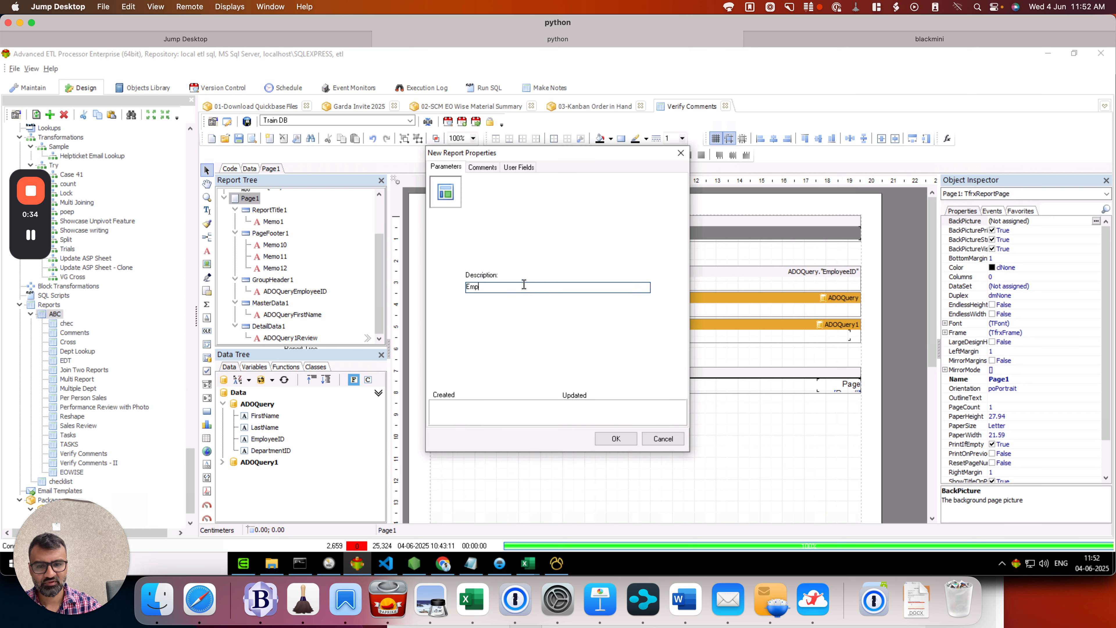
type("iews")
key("Return")
type("Employee Rev")
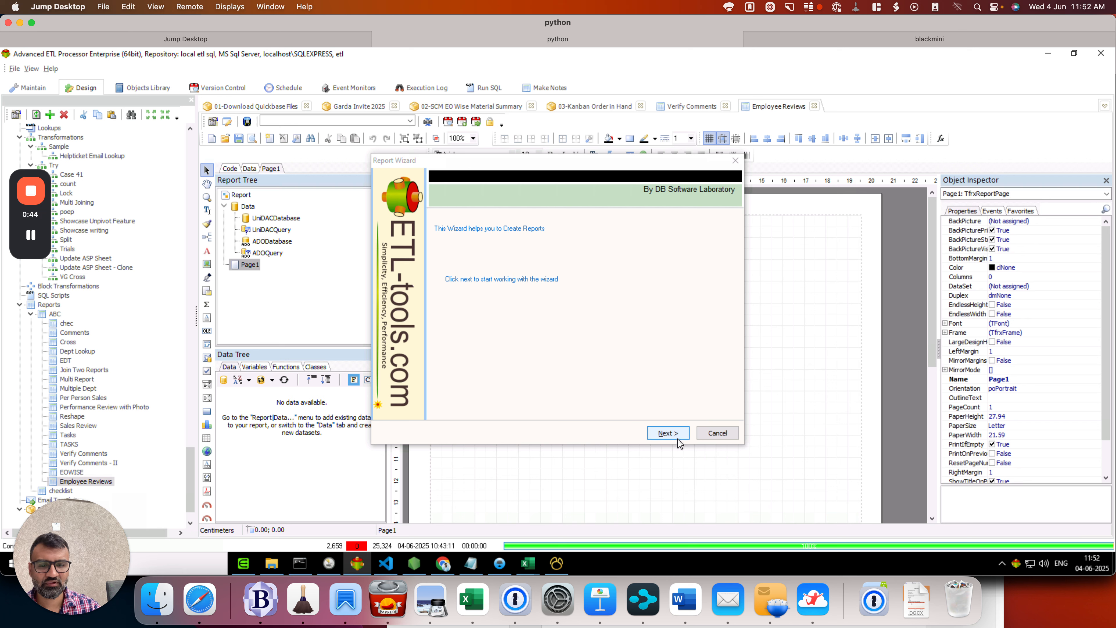
- Start the report wizard and choose Train DB as the report's source connection
left_click(667, 433)
left_click(660, 223)
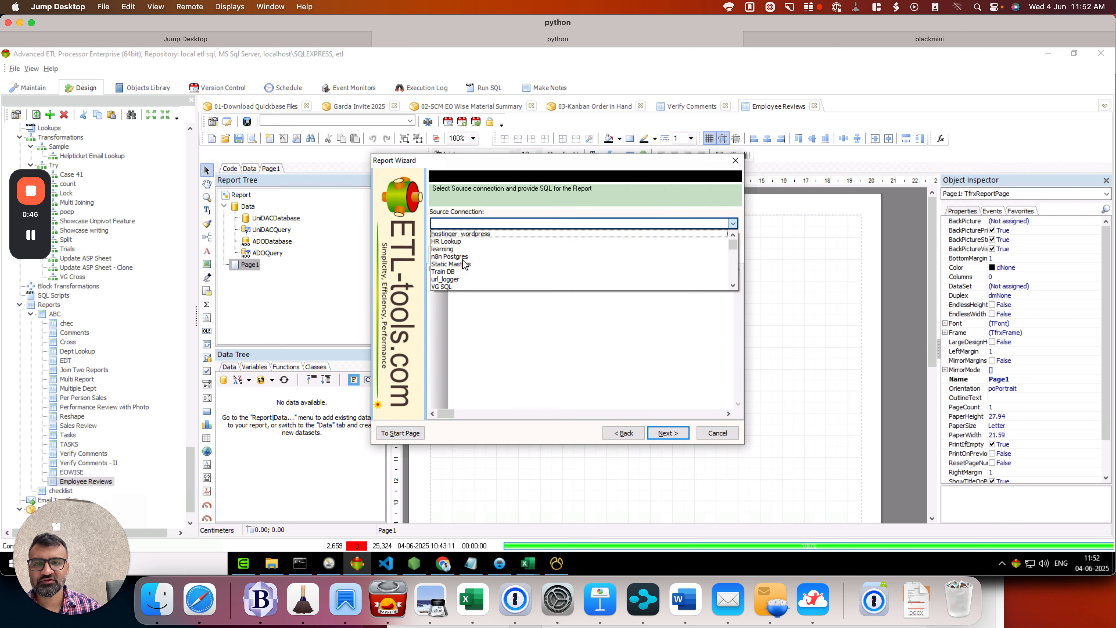
left_click(459, 272)
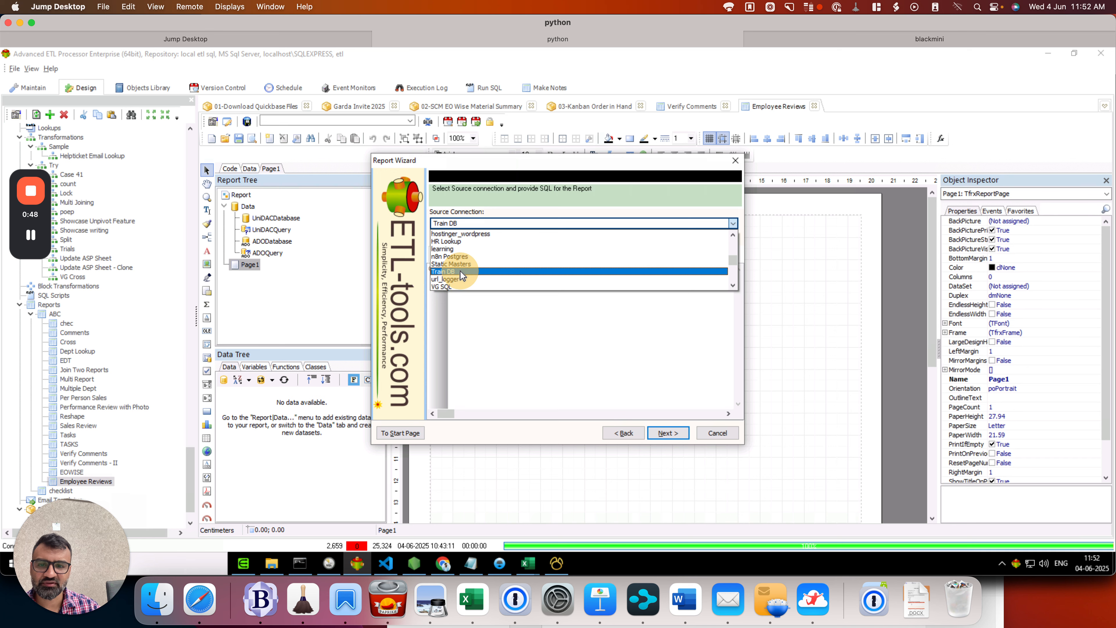
left_click(460, 271)
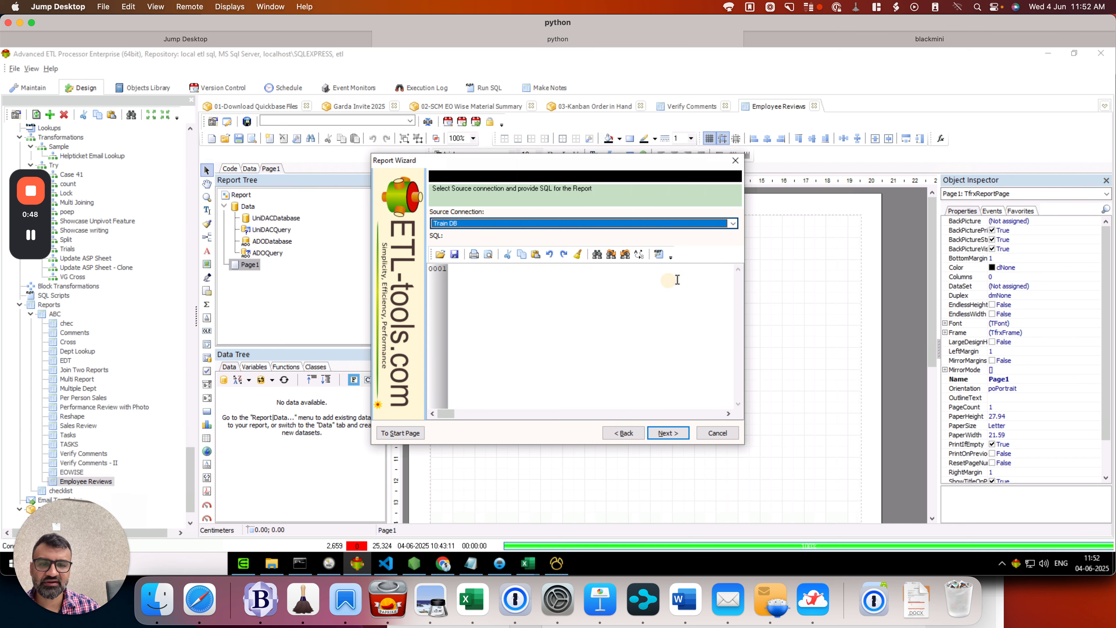
- Build the report query from the employees table with the FirstName, LastName, Designation and Role fields
left_click(659, 254)
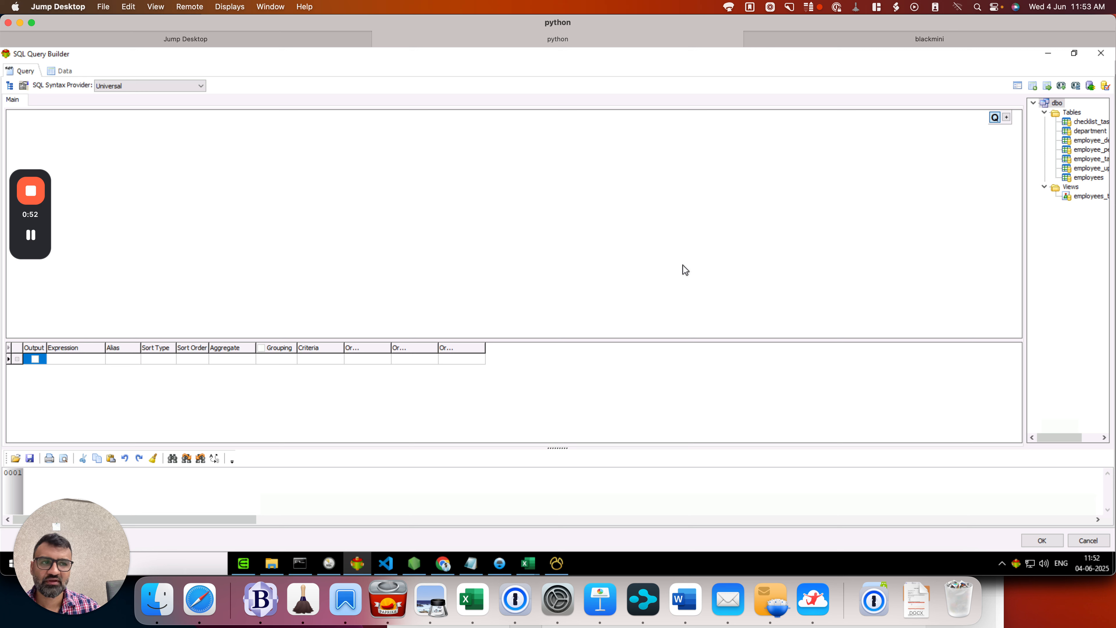
double_click(1089, 178)
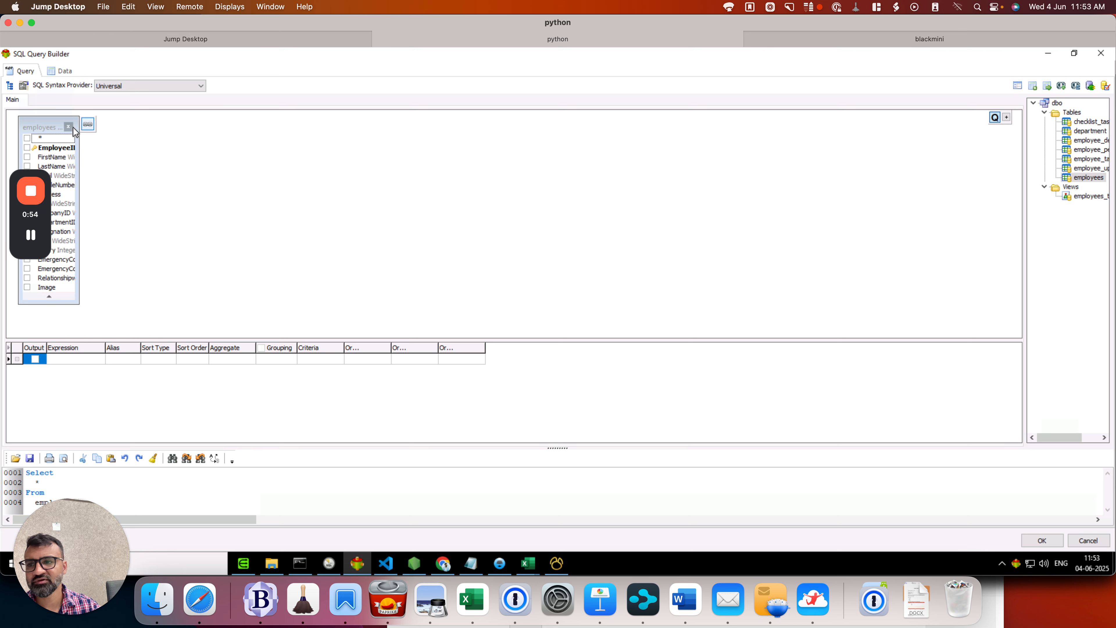
left_click(399, 153)
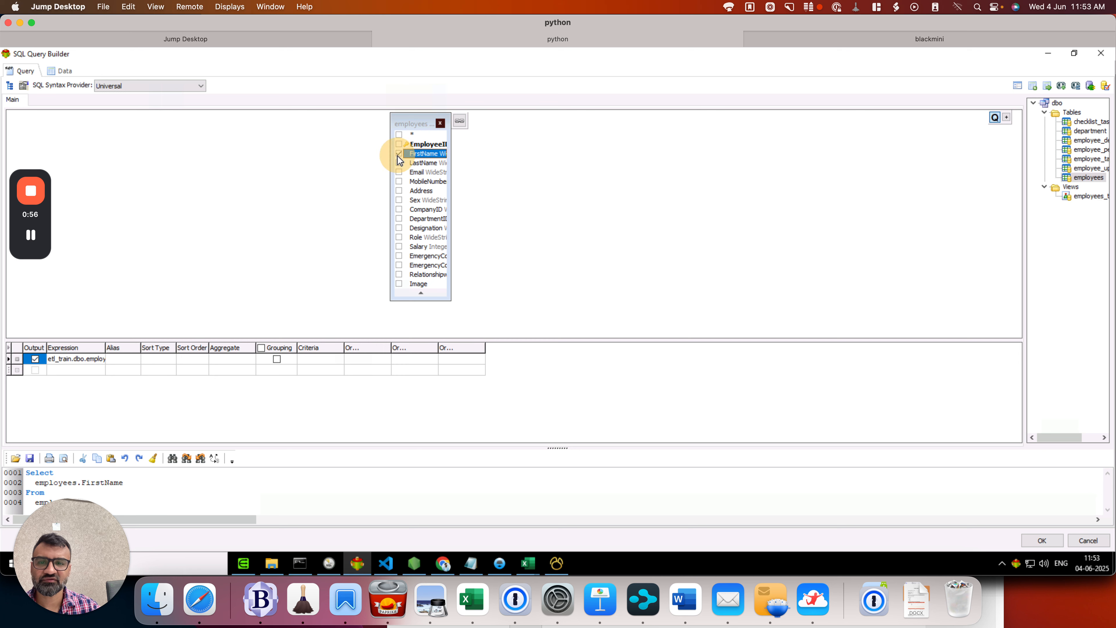
left_click(400, 162)
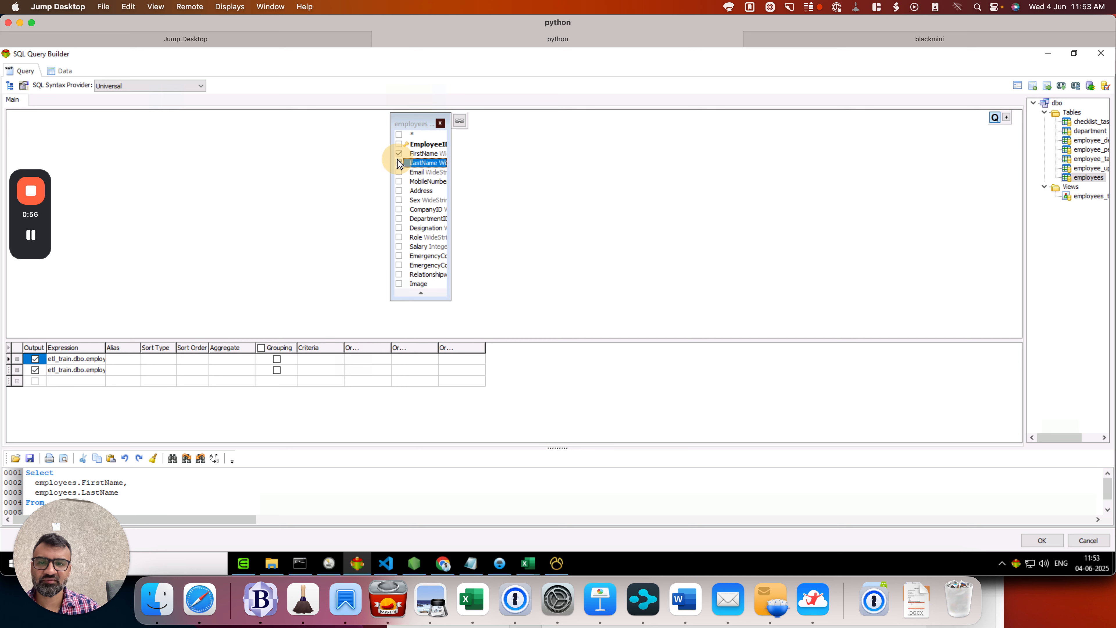
left_click(399, 228)
left_click(399, 237)
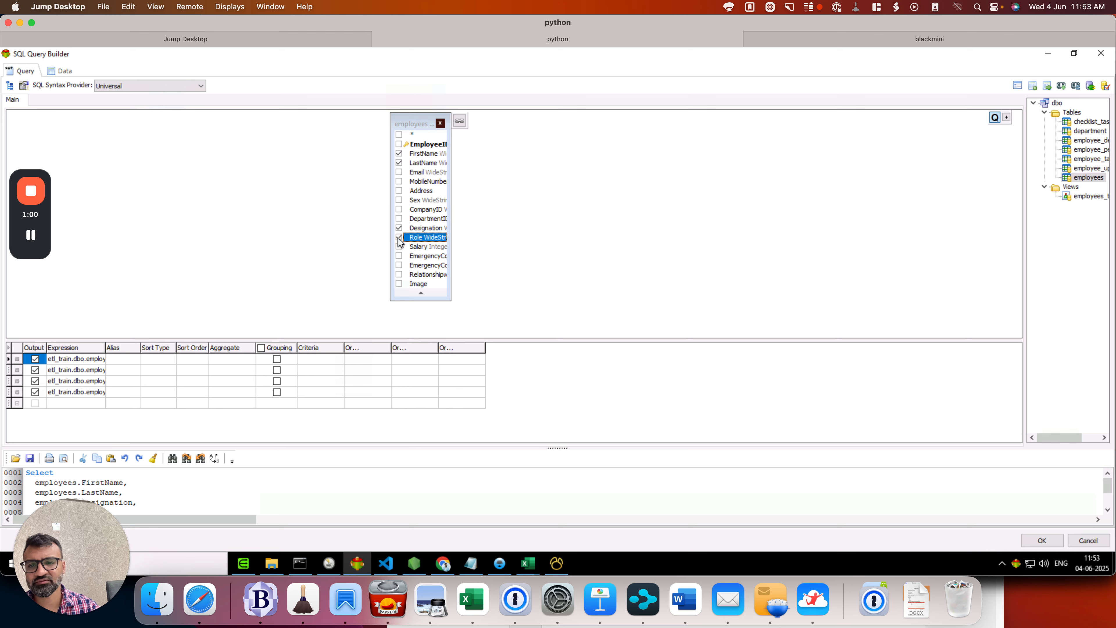
left_click(1055, 541)
left_click(667, 433)
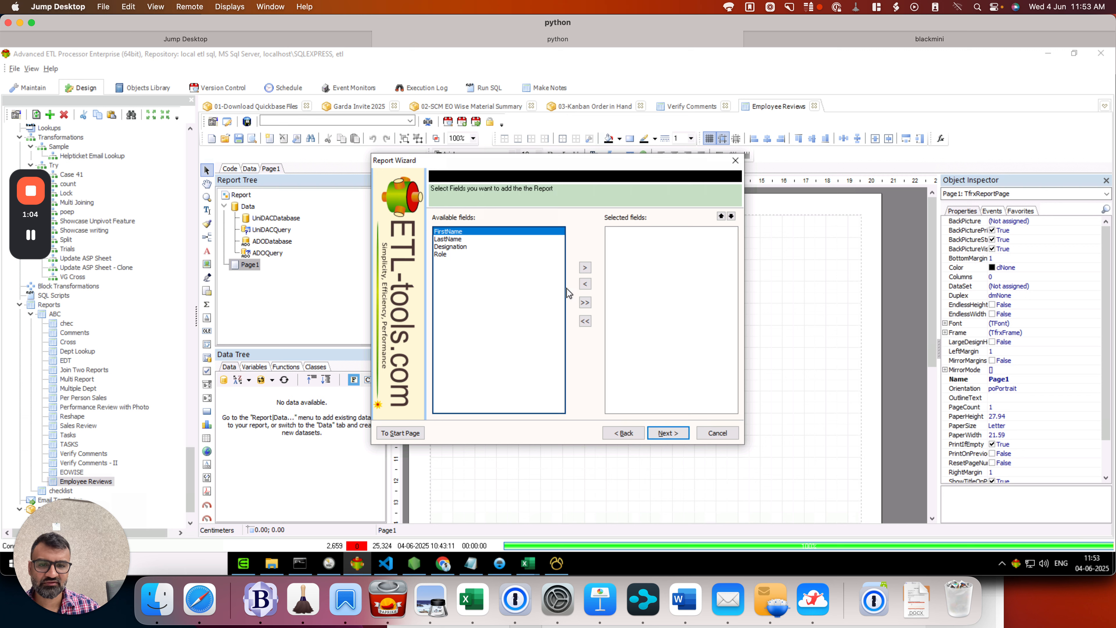
left_click(585, 303)
left_click(668, 432)
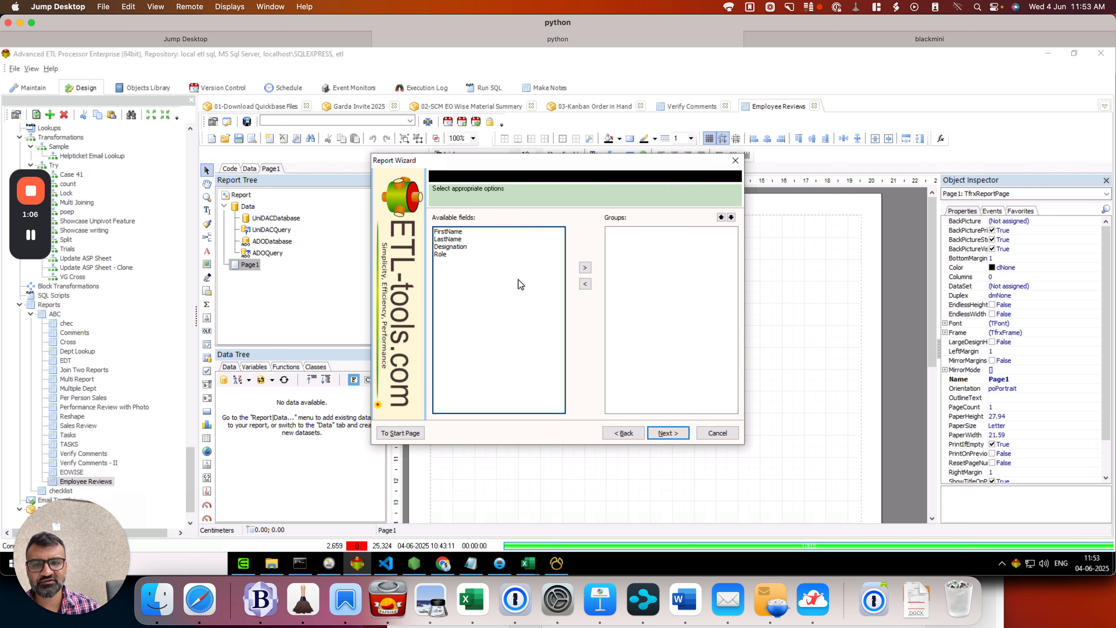
left_click(626, 433)
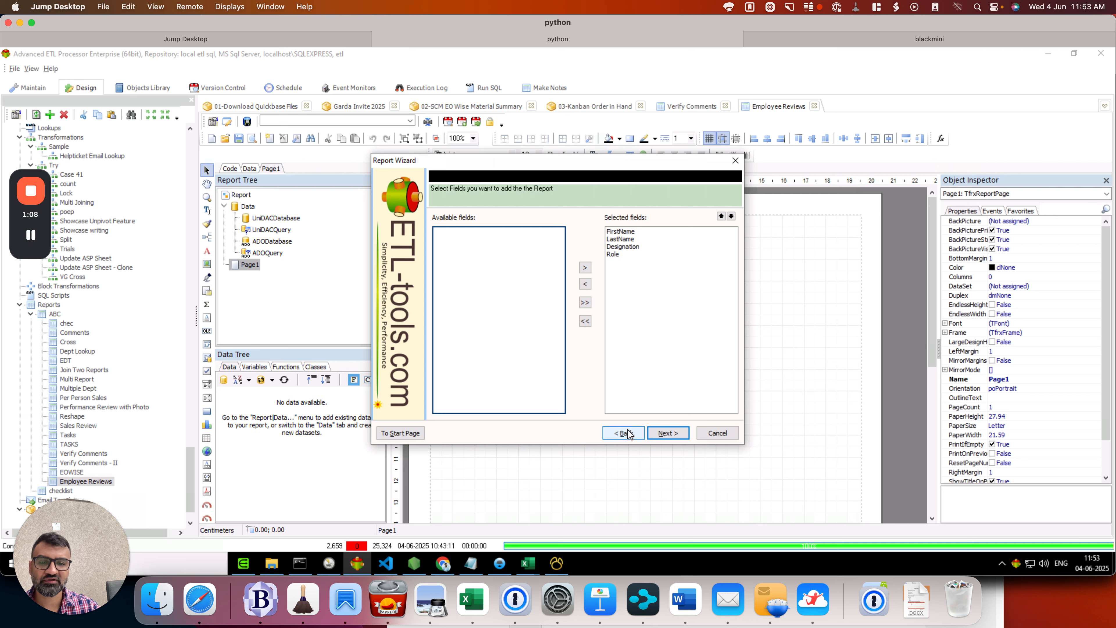
left_click(626, 433)
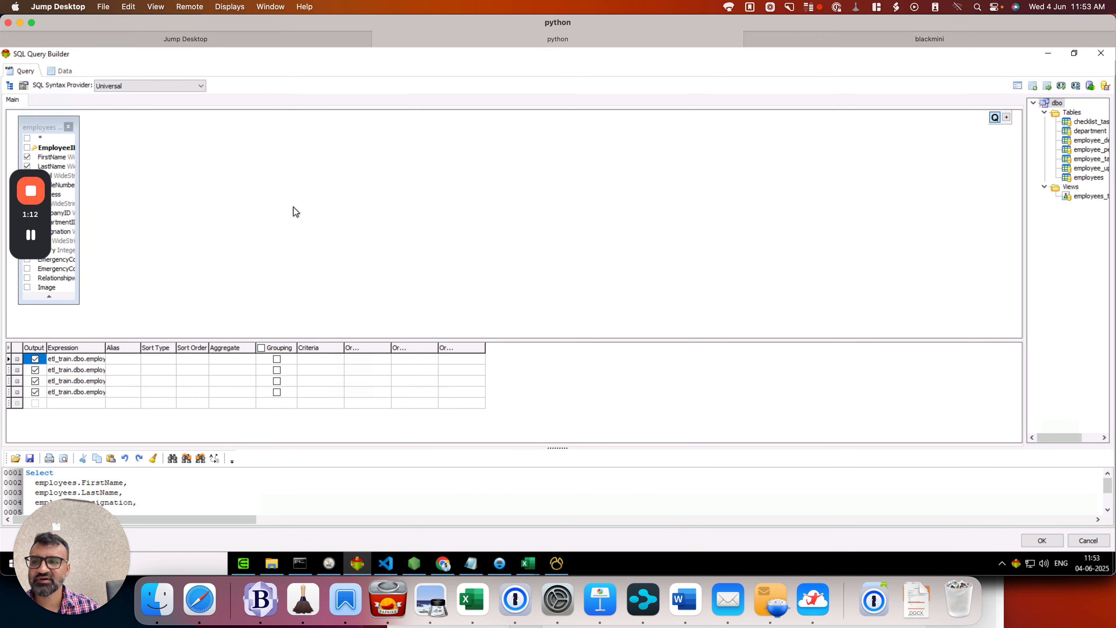
- Add the EmployeeID field of the employees table to the report query and accept the query
left_click(27, 148)
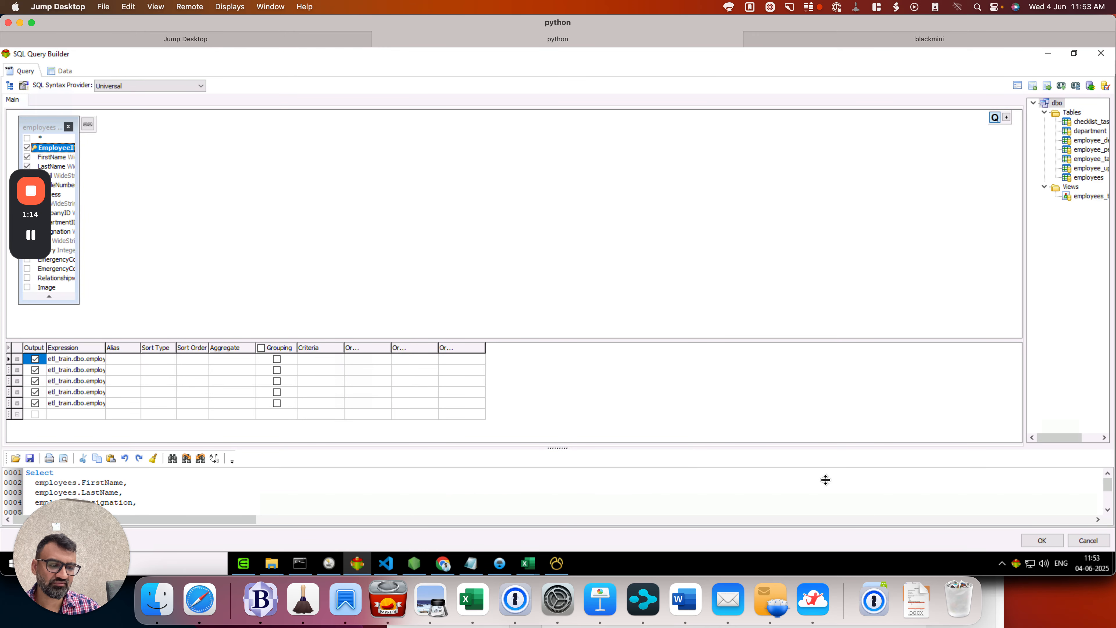
left_click(1042, 541)
left_click(667, 433)
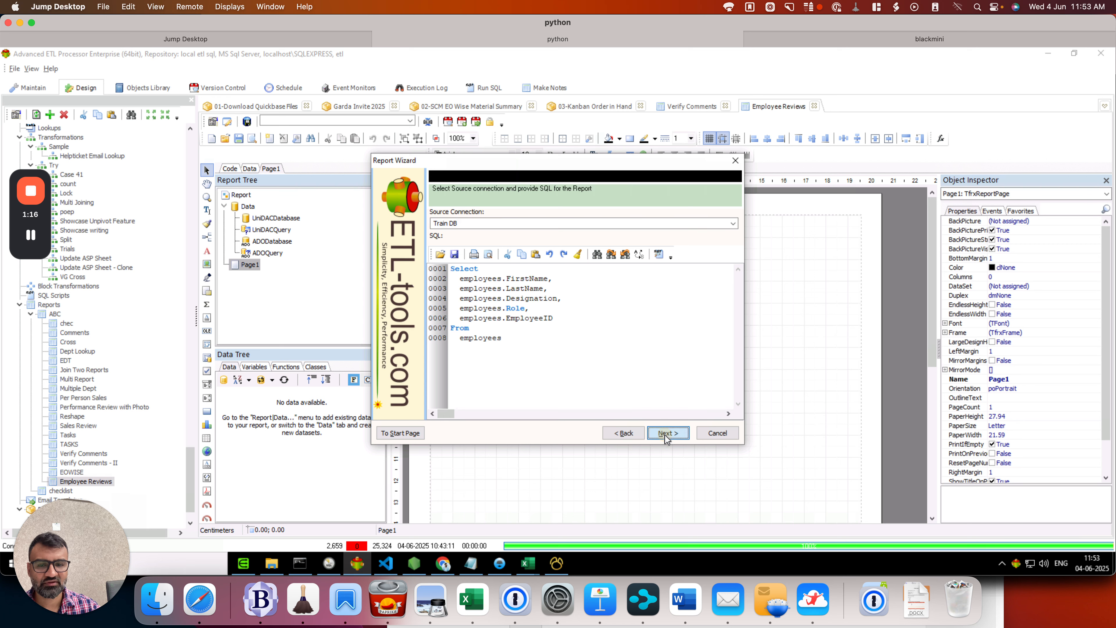
- Include all available fields in the report, grouped by EmployeeID, and generate it with the FastReport style
left_click(585, 303)
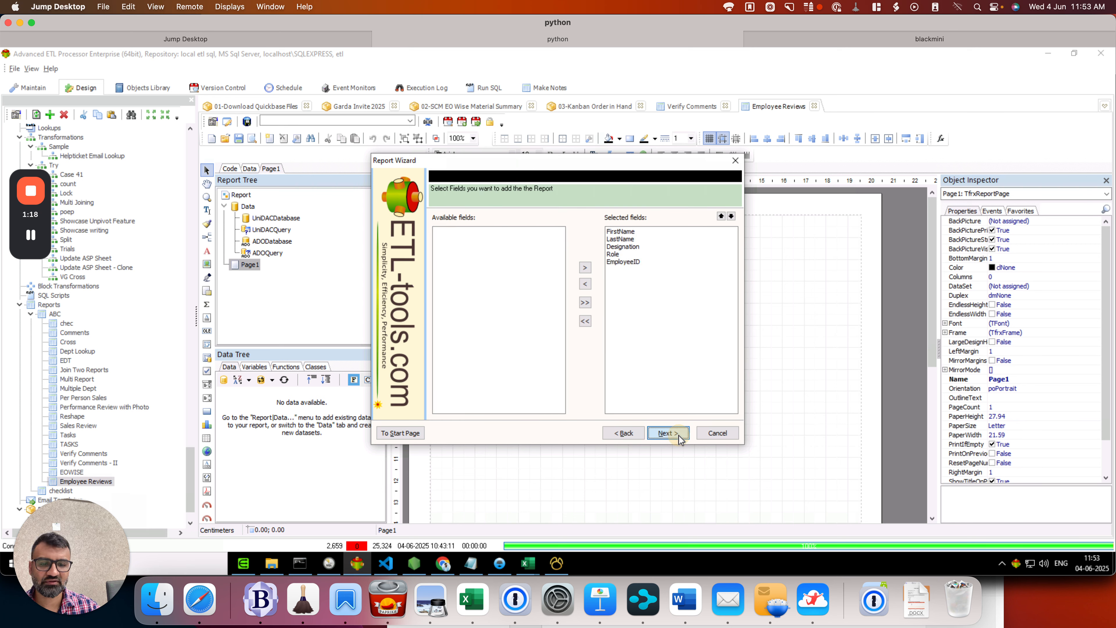
left_click(668, 433)
left_click(453, 262)
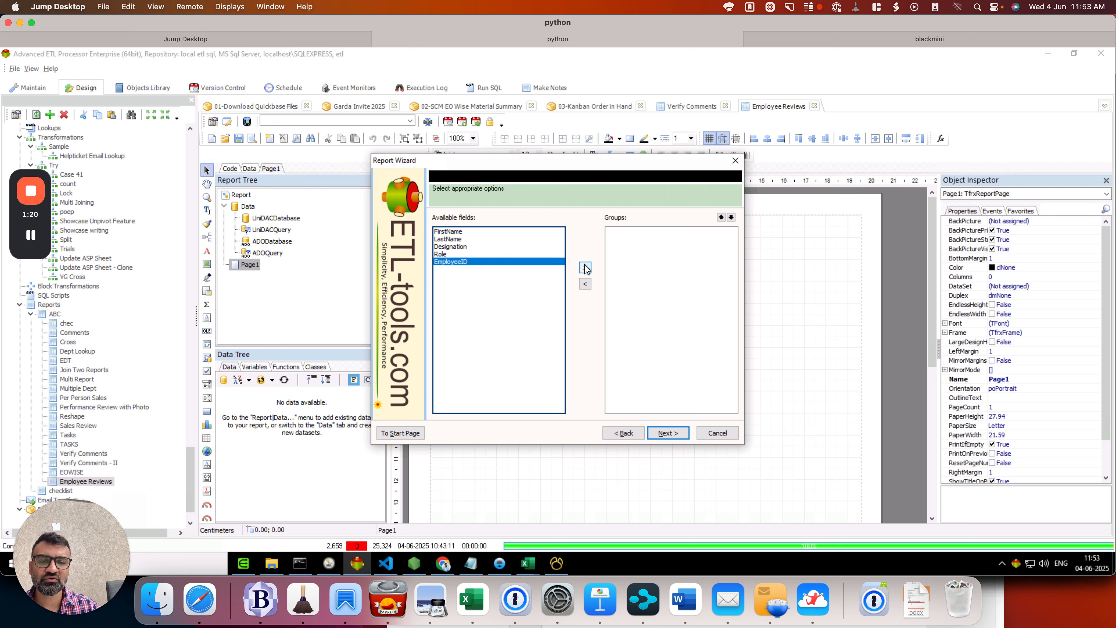
left_click(585, 267)
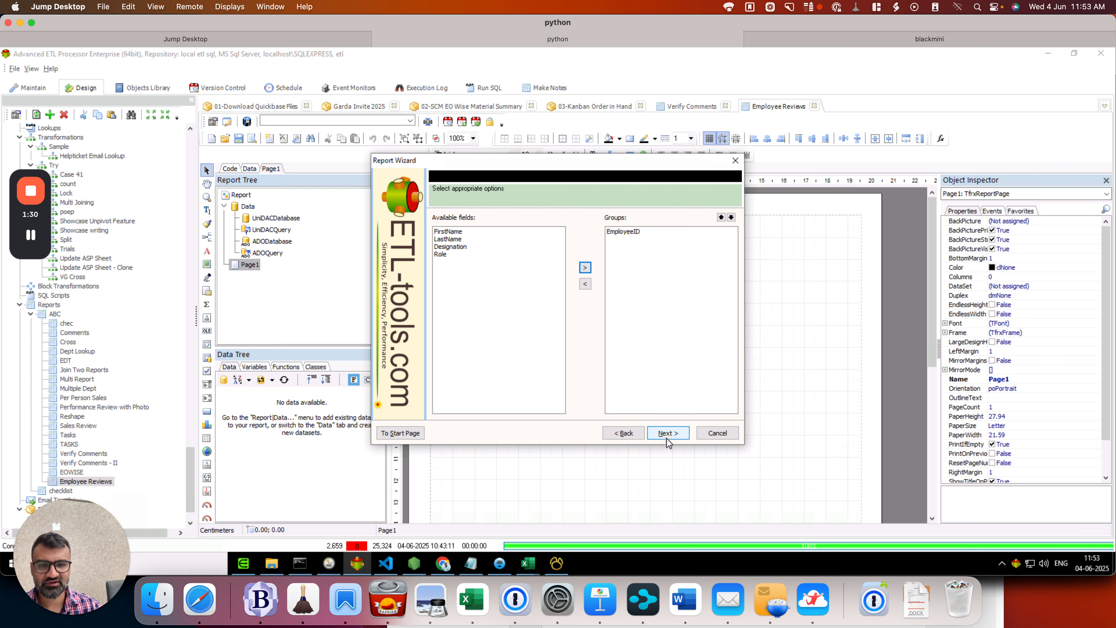
left_click(666, 438)
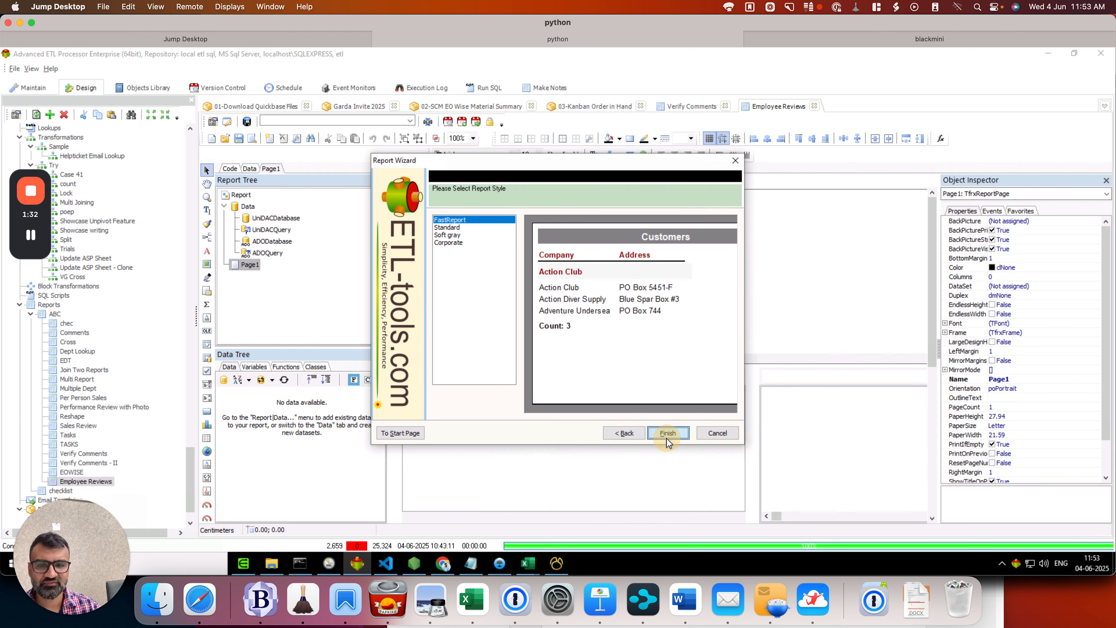
left_click(666, 434)
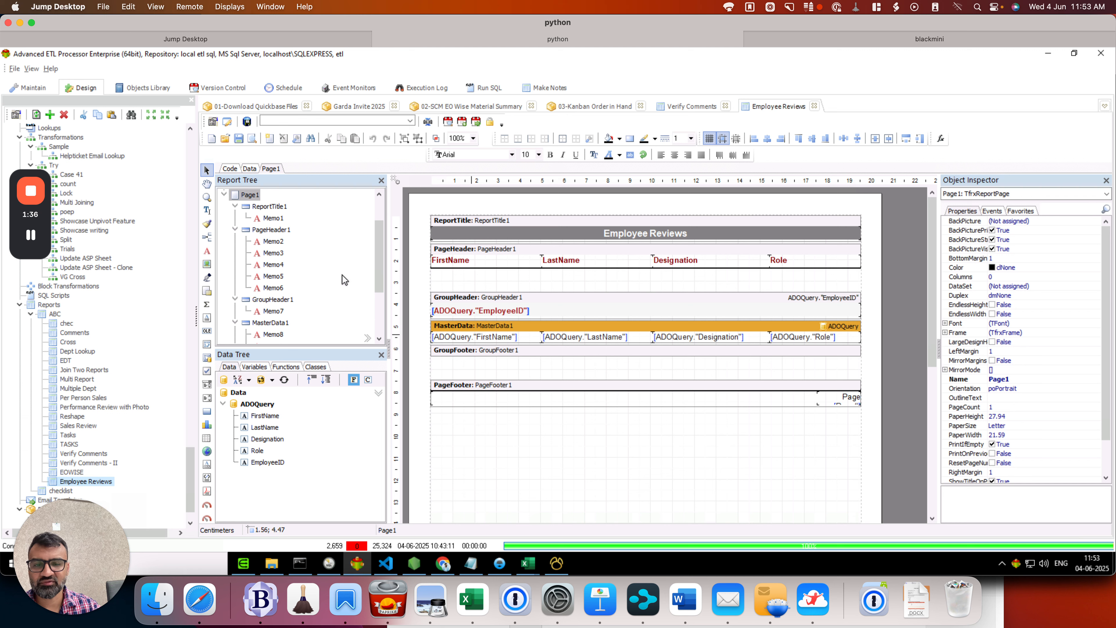
- Assign the Train DB connection to the Employee Reviews report and preview its output
left_click(410, 121)
left_click(273, 168)
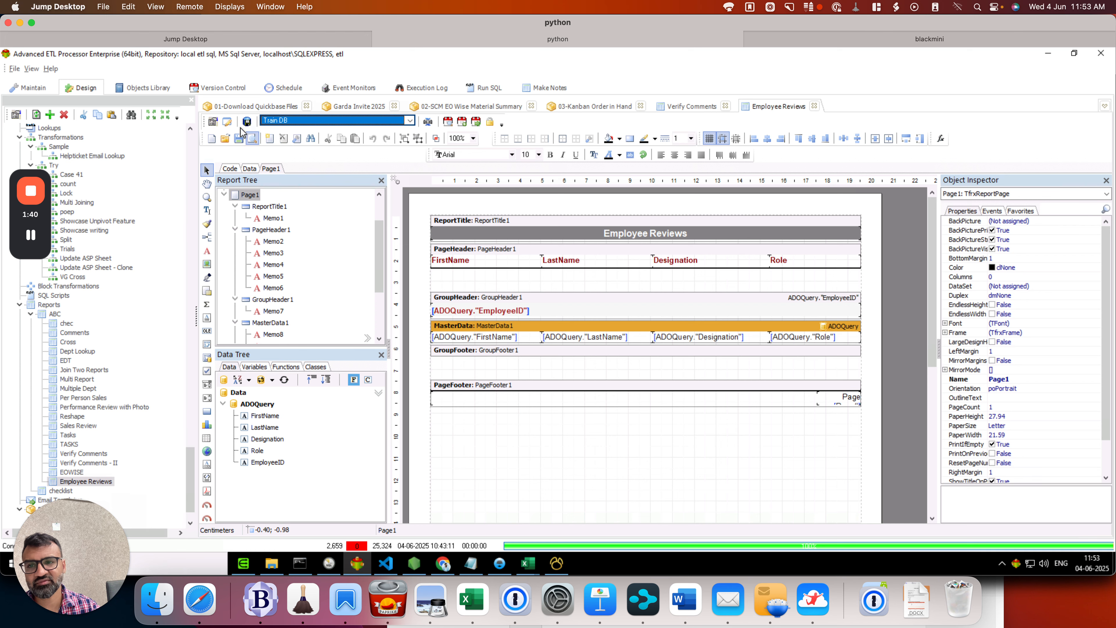
left_click(252, 139)
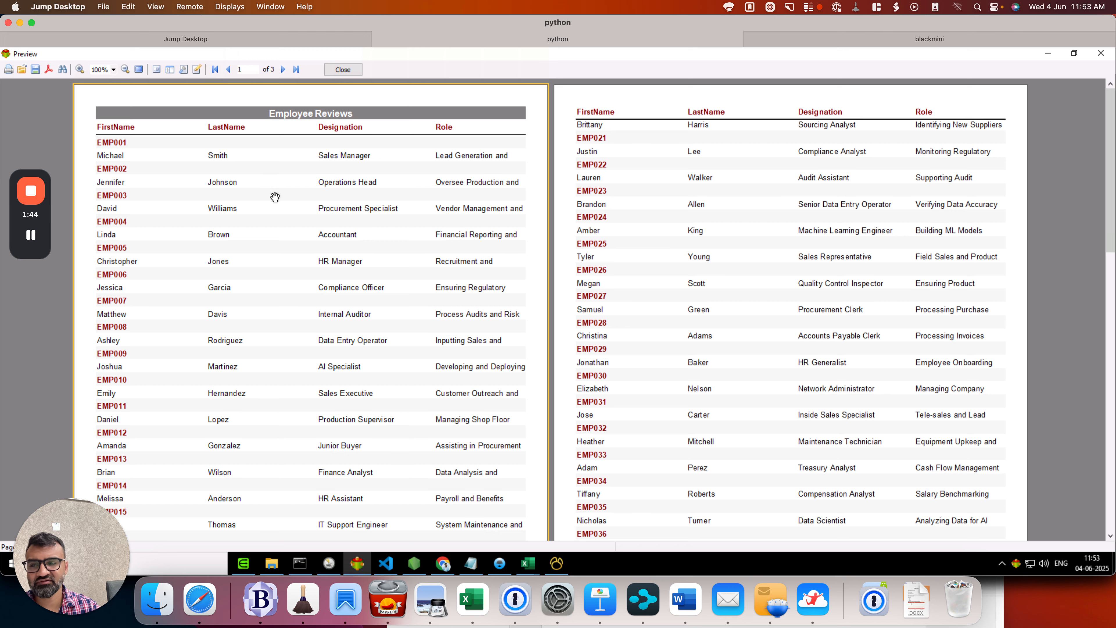
left_click(347, 69)
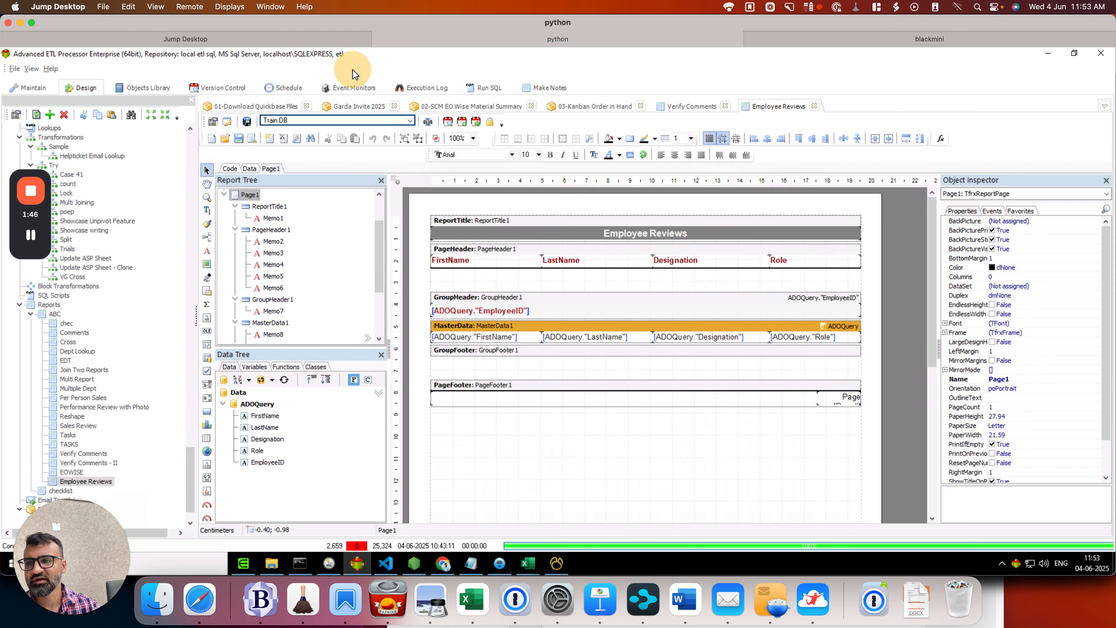
- Move the FirstName, LastName and Designation fields into the group header beside EmployeeID and preview the report
left_click_drag(461, 338, 746, 314)
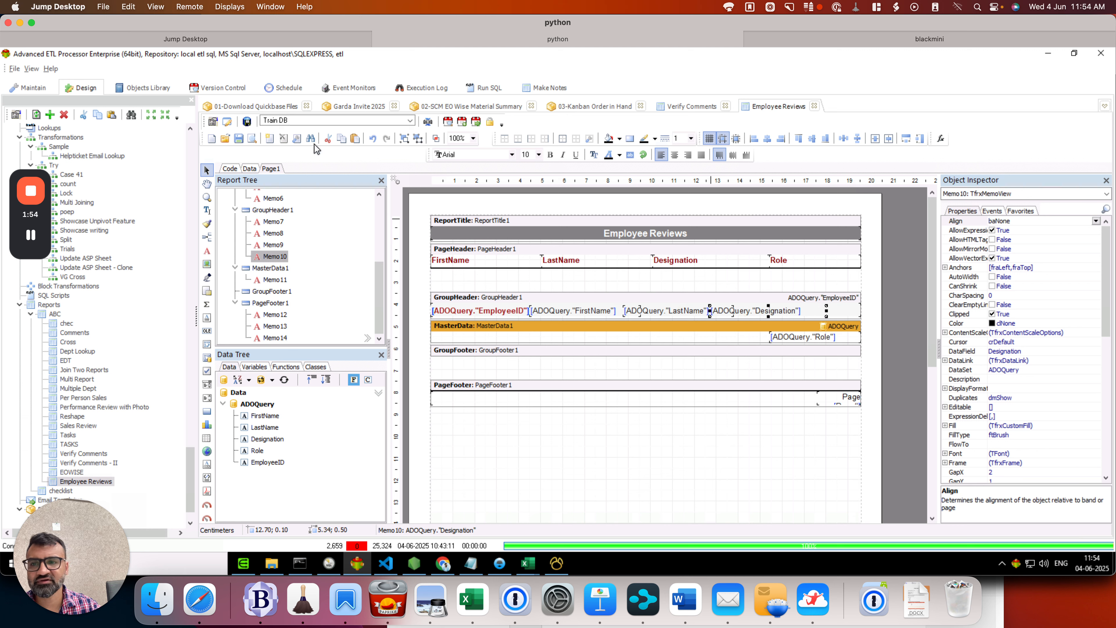
left_click(252, 137)
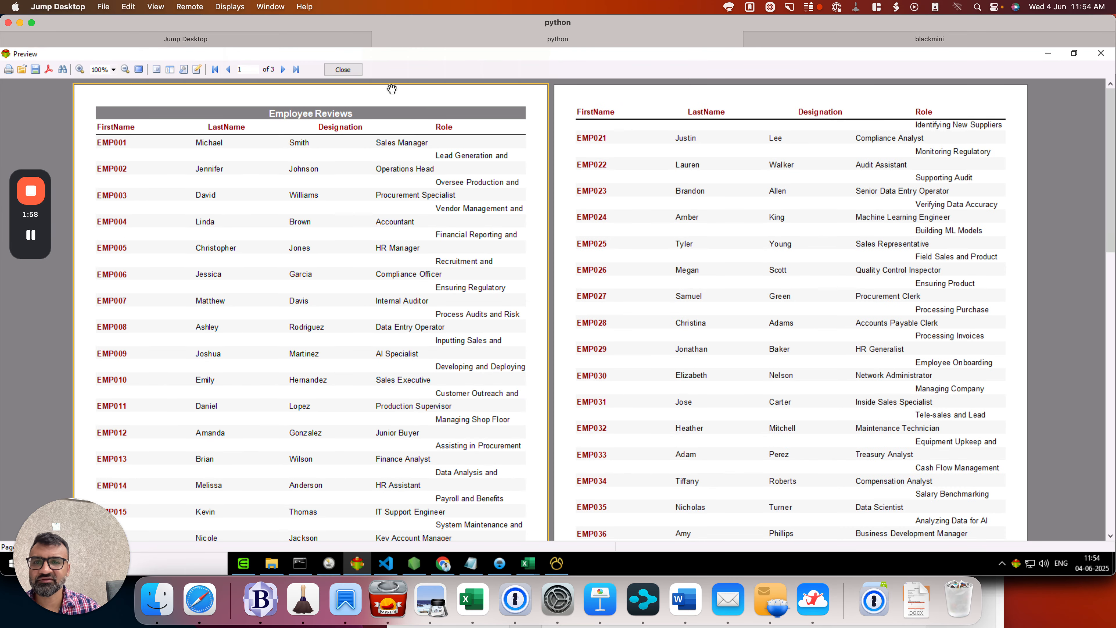
left_click(343, 69)
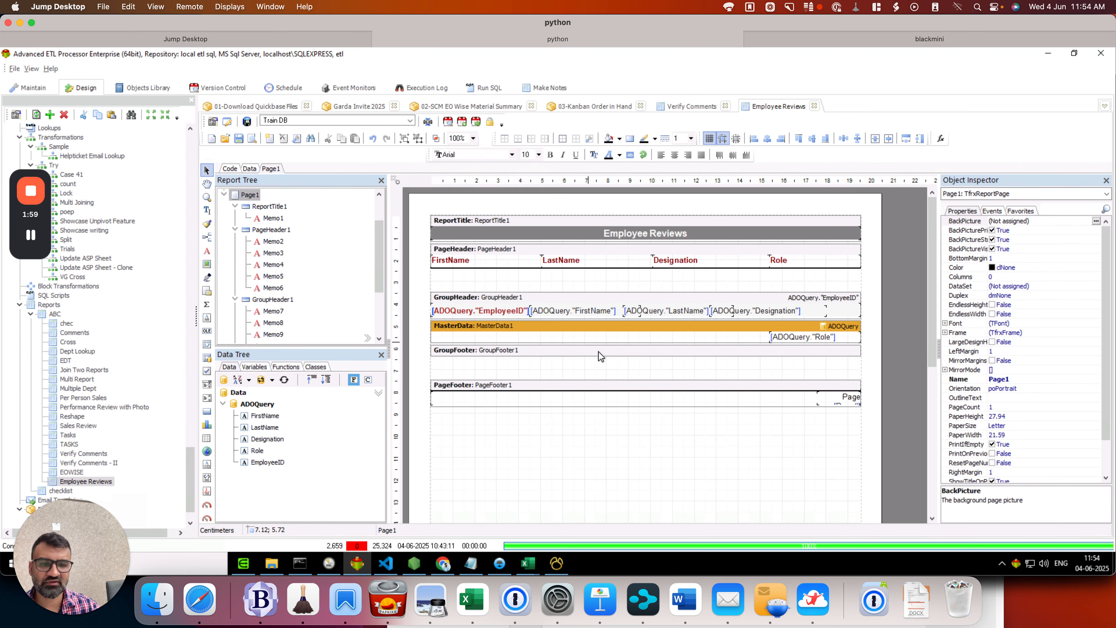
- Move the Role field to the left end of the MasterData band
right_click(789, 341)
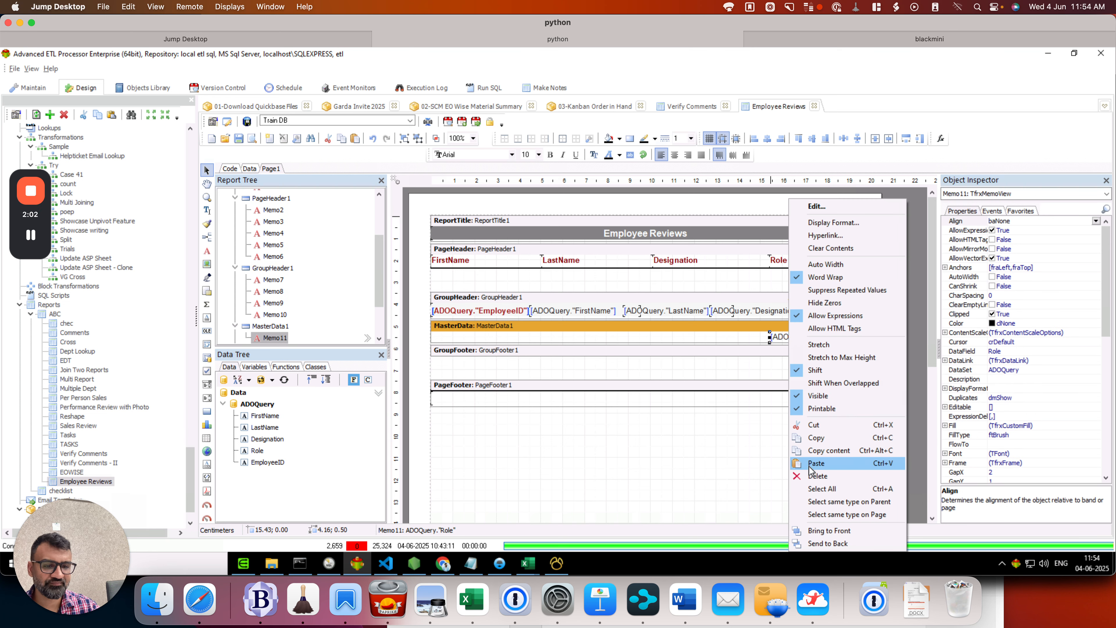
left_click(710, 374)
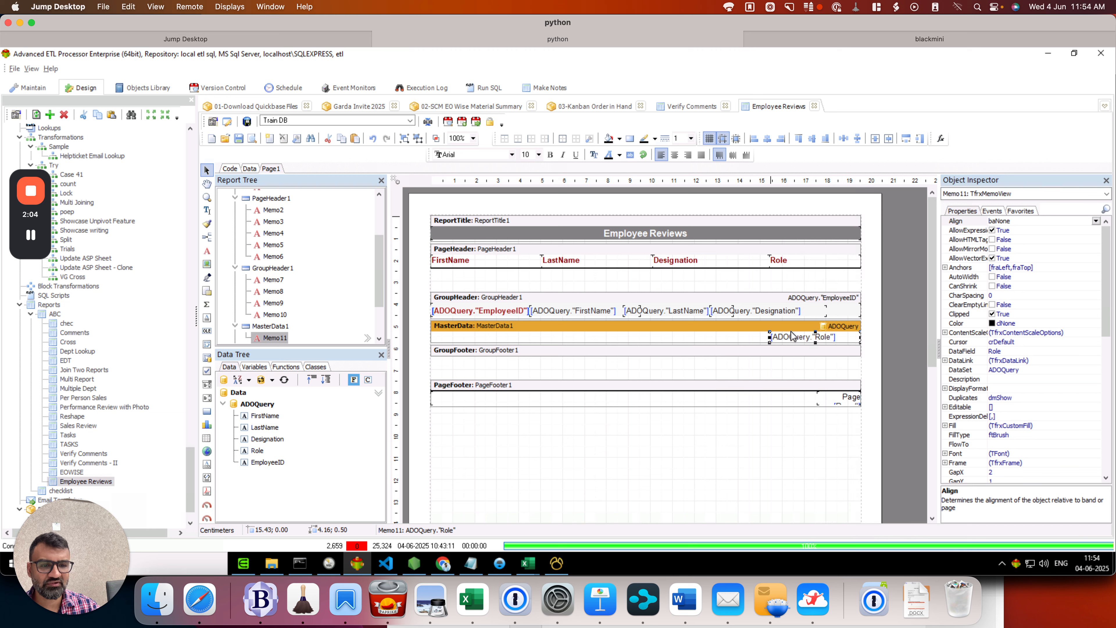
left_click(786, 331)
left_click_drag(791, 337, 455, 335)
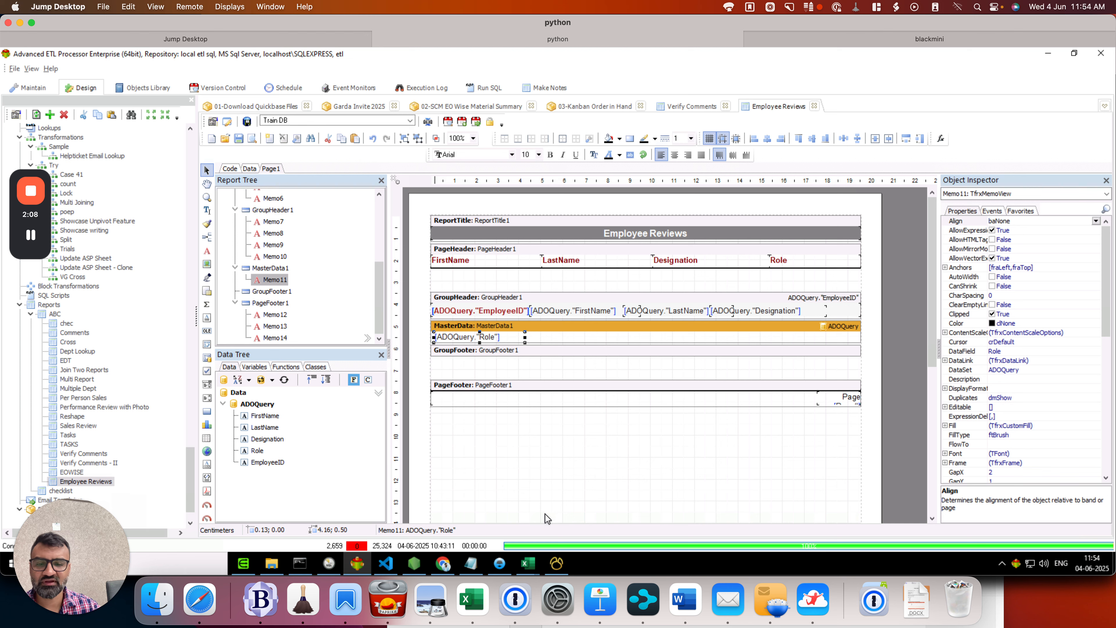
- Check the employee_performance table in Navicat, and add a second ADO query to the data page of the Employee Reviews report
left_click(557, 563)
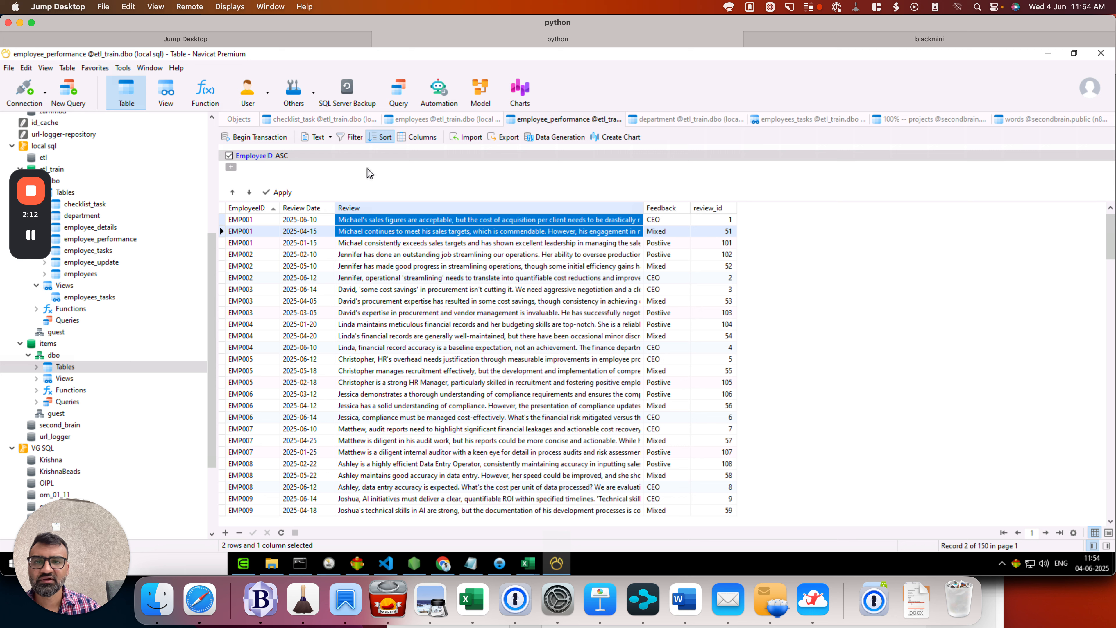
left_click(32, 237)
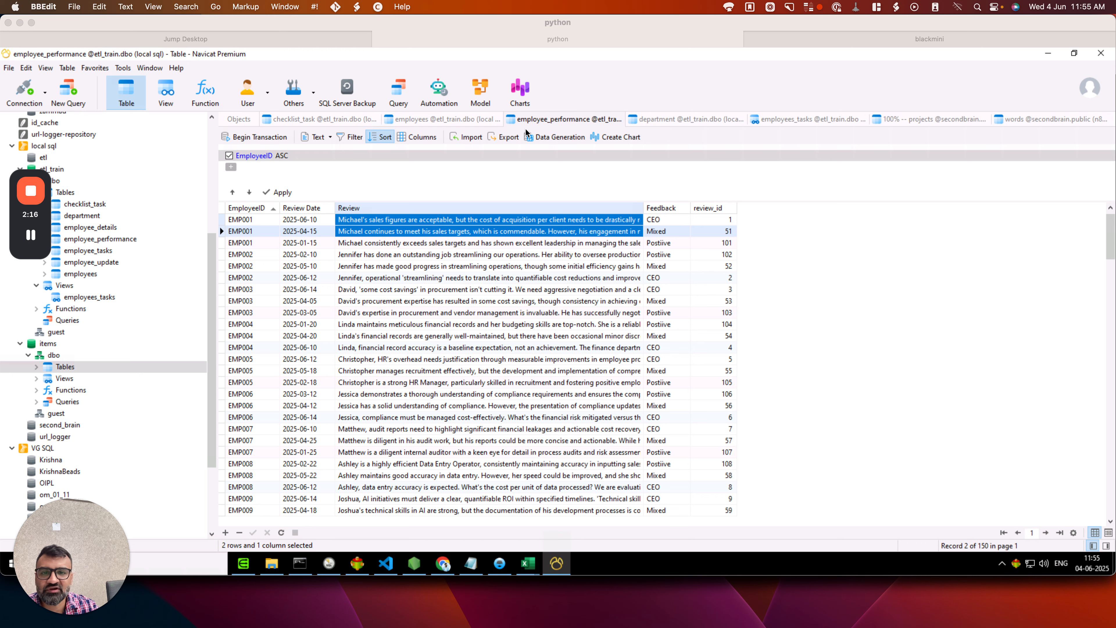
left_click(366, 564)
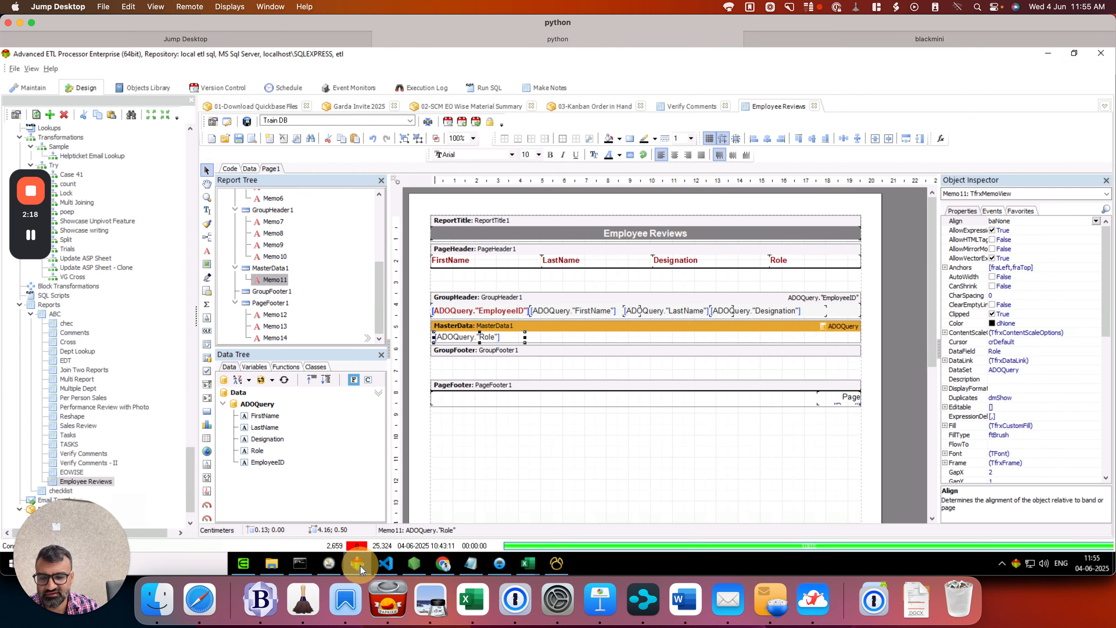
left_click(250, 168)
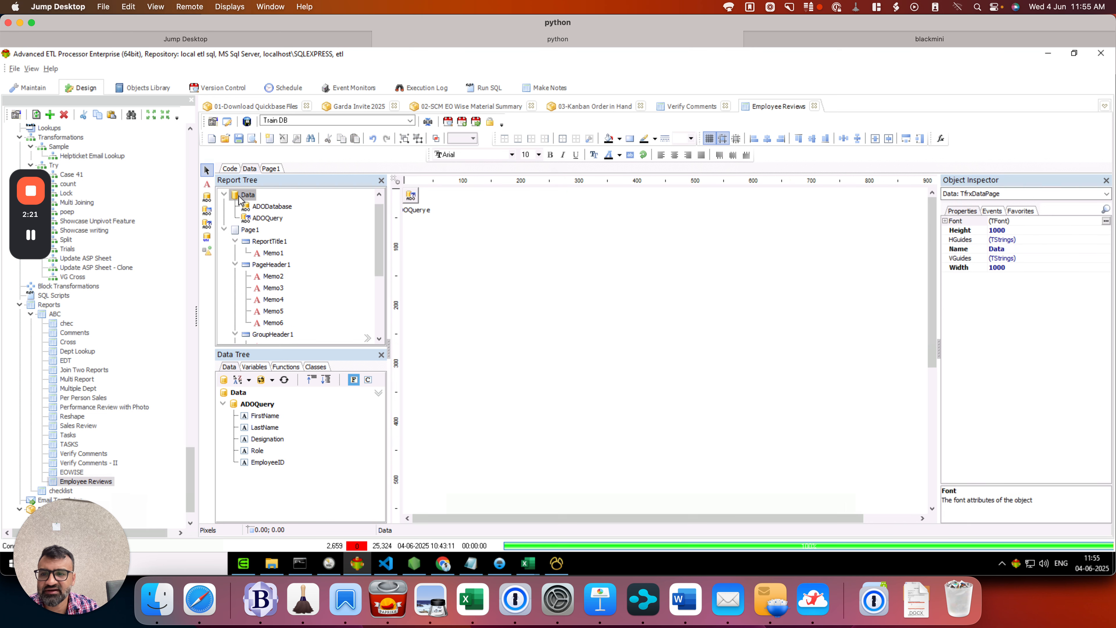
left_click(207, 224)
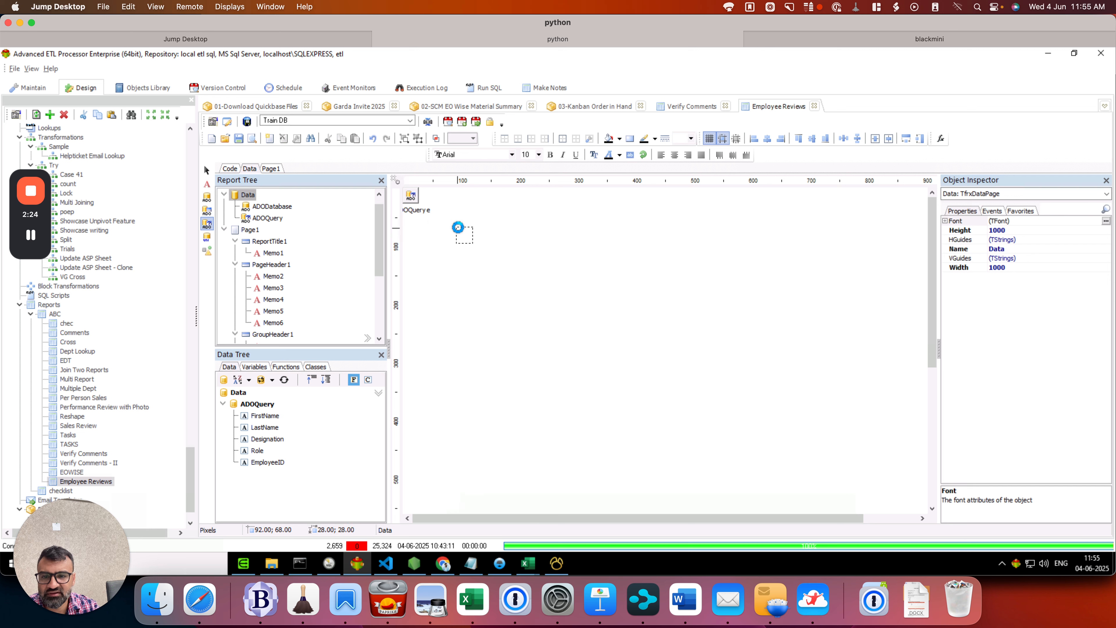
left_click(458, 228)
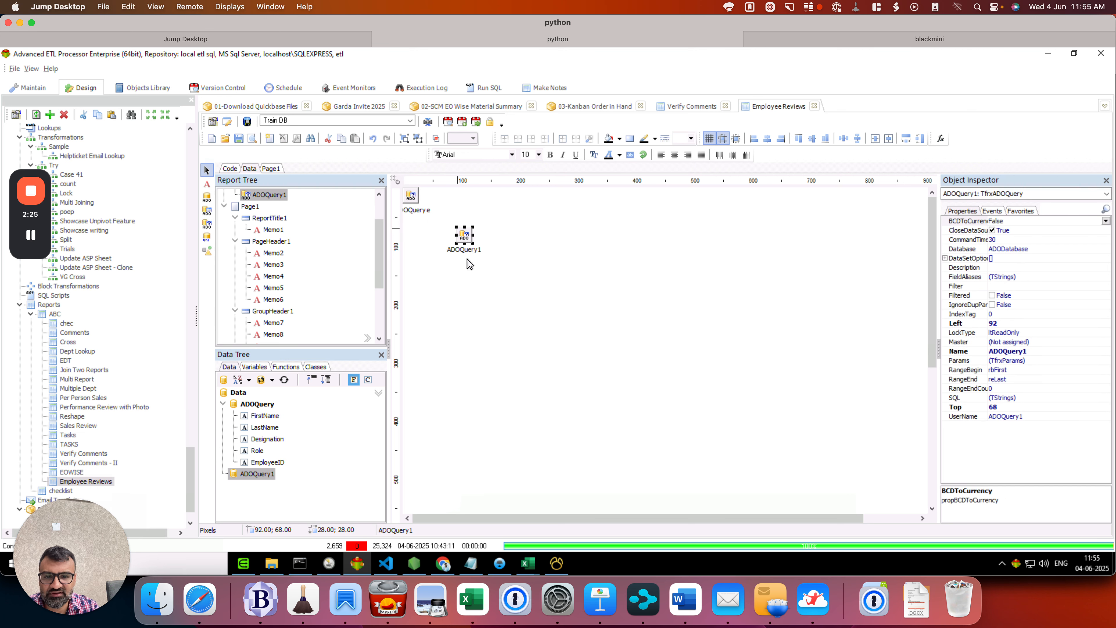
- Set the new query's SQL to "select * from employee_performance where employeeid=:employeeid", checking the EmployeeID field in Navicat's employees table
double_click(464, 236)
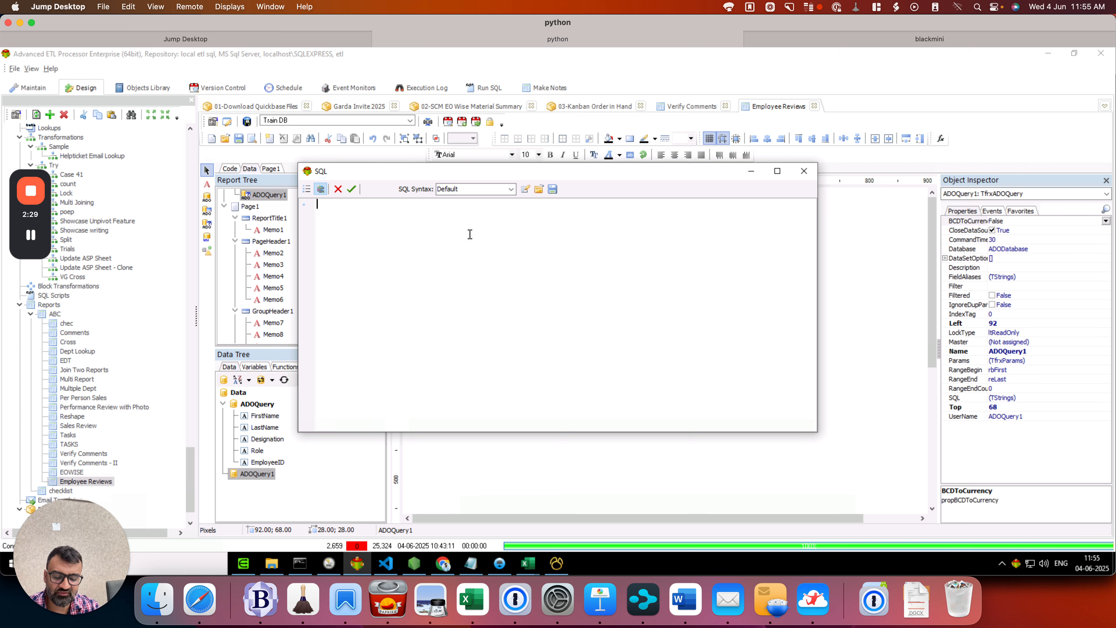
type("select * from employee_performance where employeeid=:employeeid")
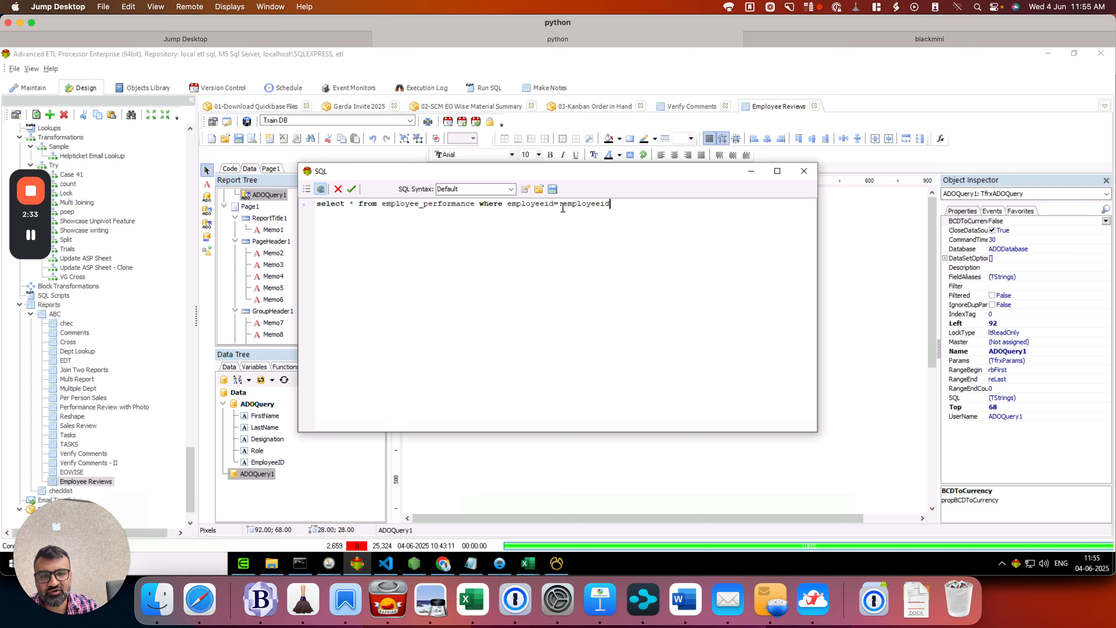
double_click(535, 205)
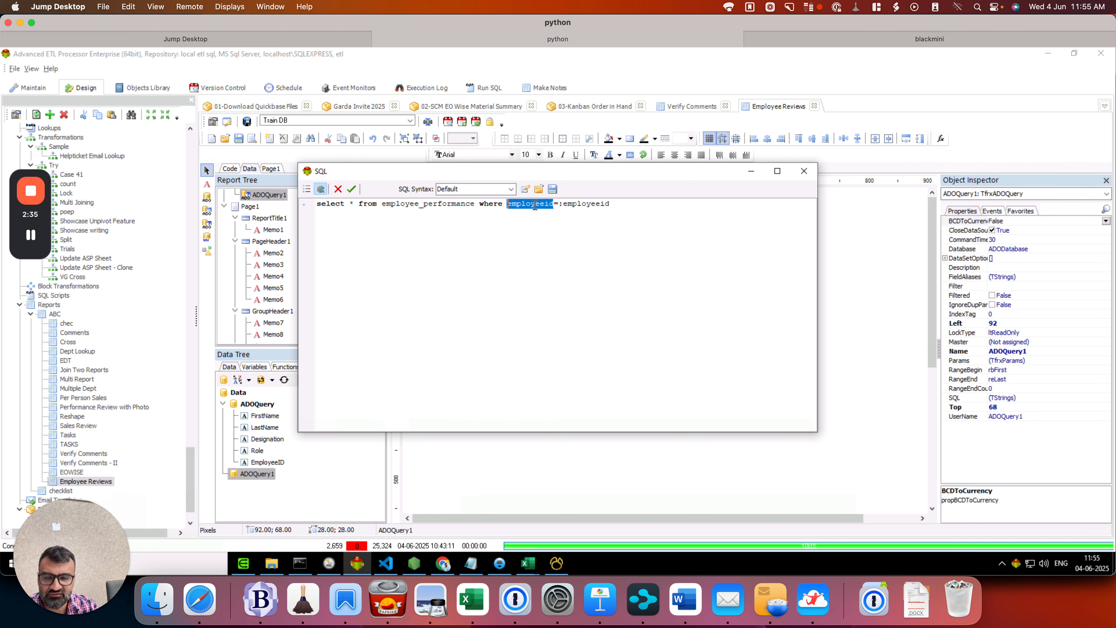
left_click(556, 563)
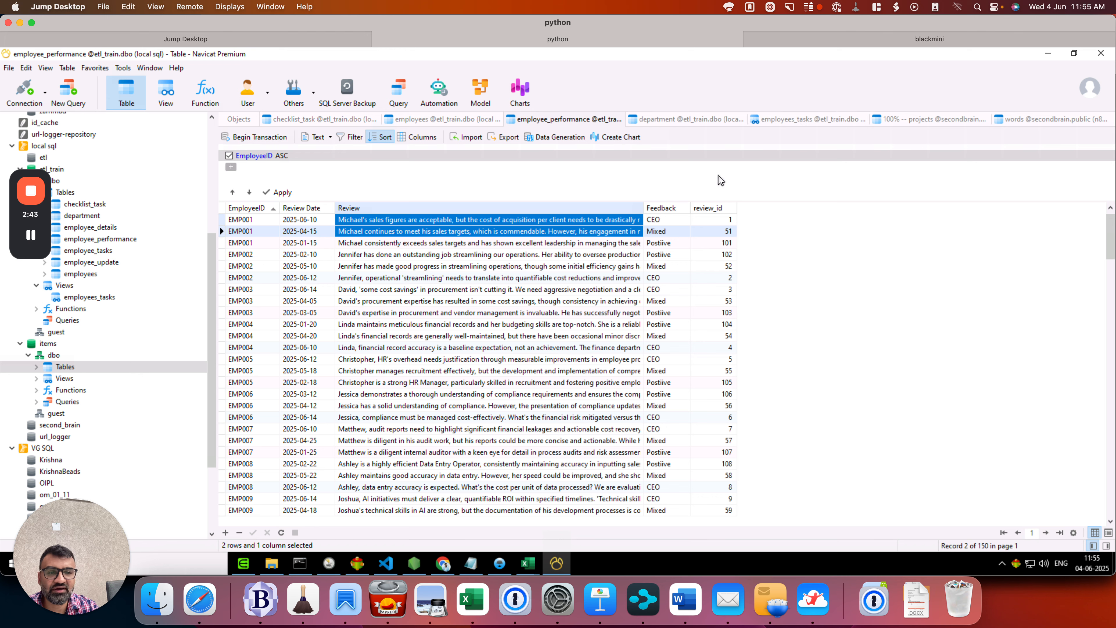
left_click(470, 124)
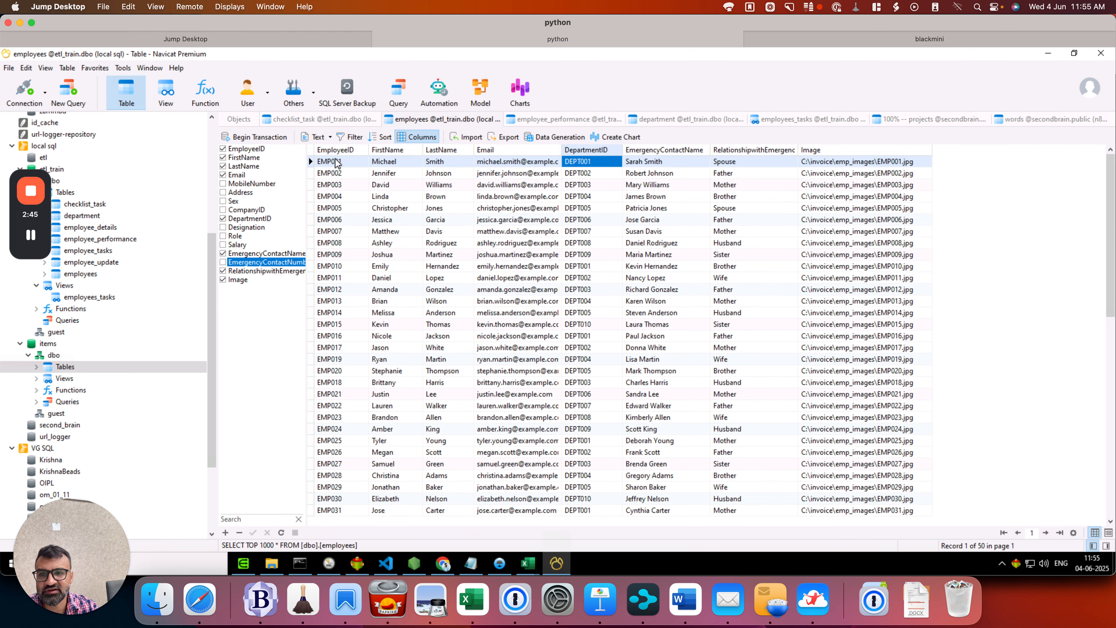
key("alt+Tab")
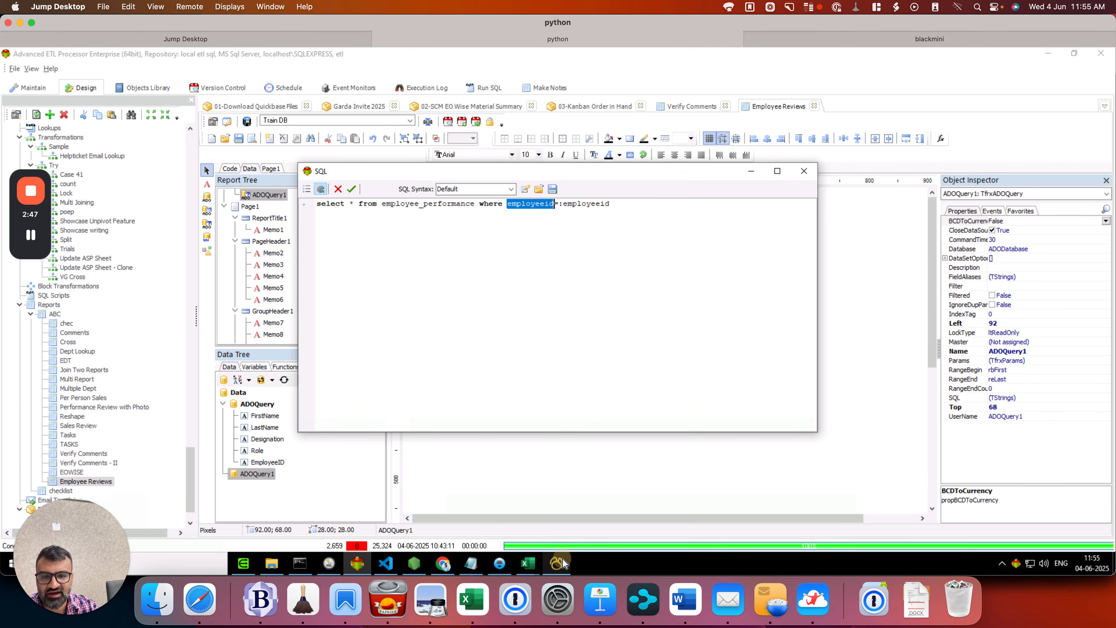
left_click(351, 190)
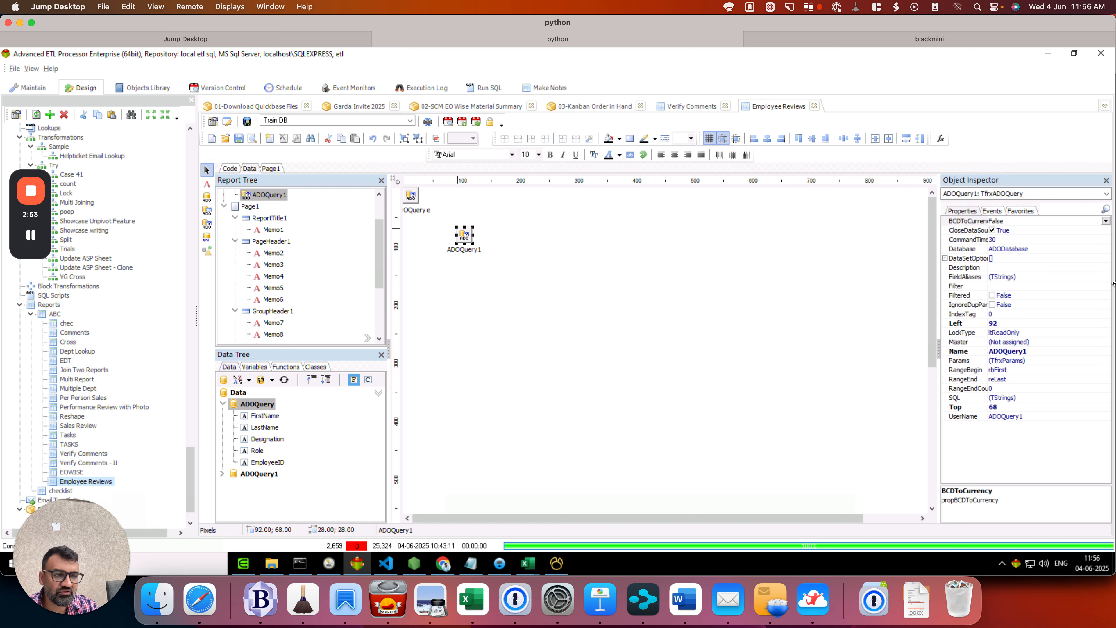
- Assign ADOQuery as the master dataset of ADOQuery1 and look at the master query's SQL
left_click(1064, 351)
left_click(1067, 342)
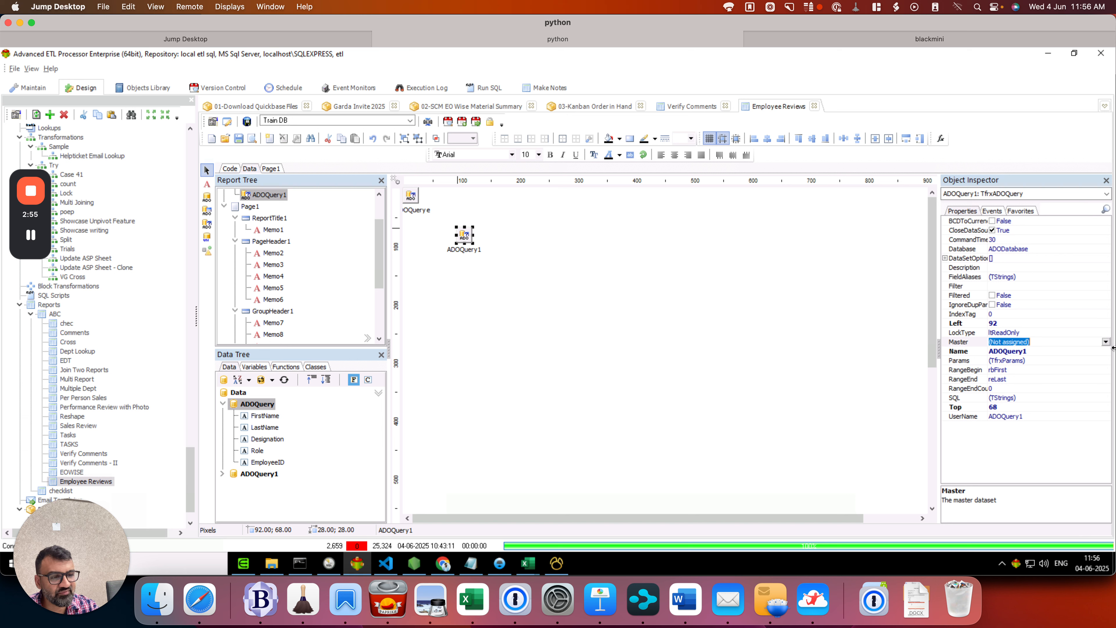
left_click(1041, 351)
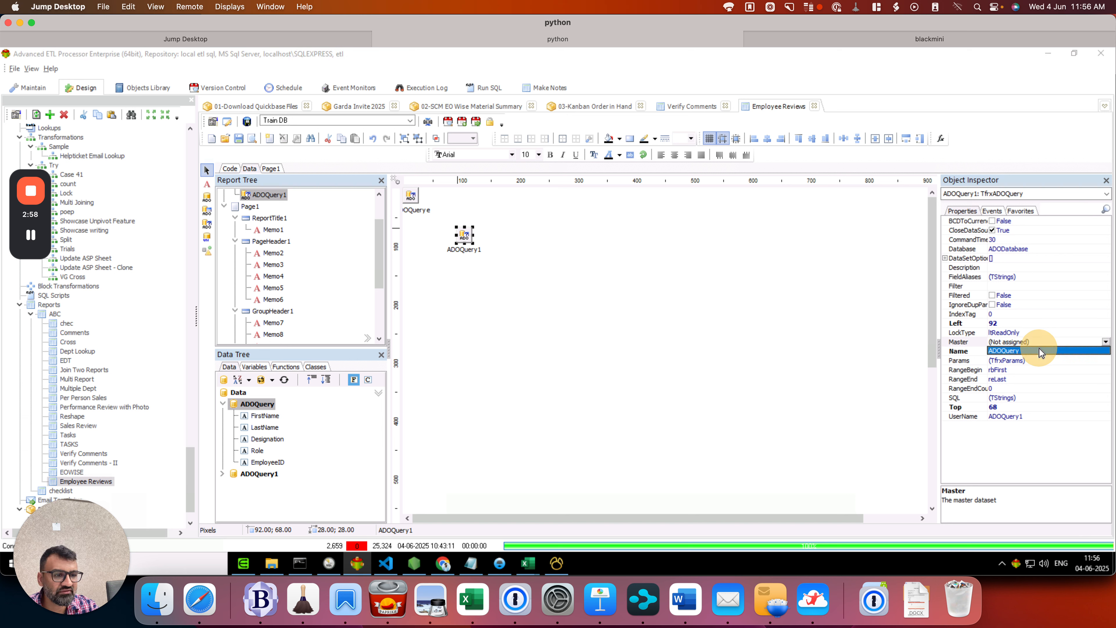
left_click(1040, 351)
double_click(411, 200)
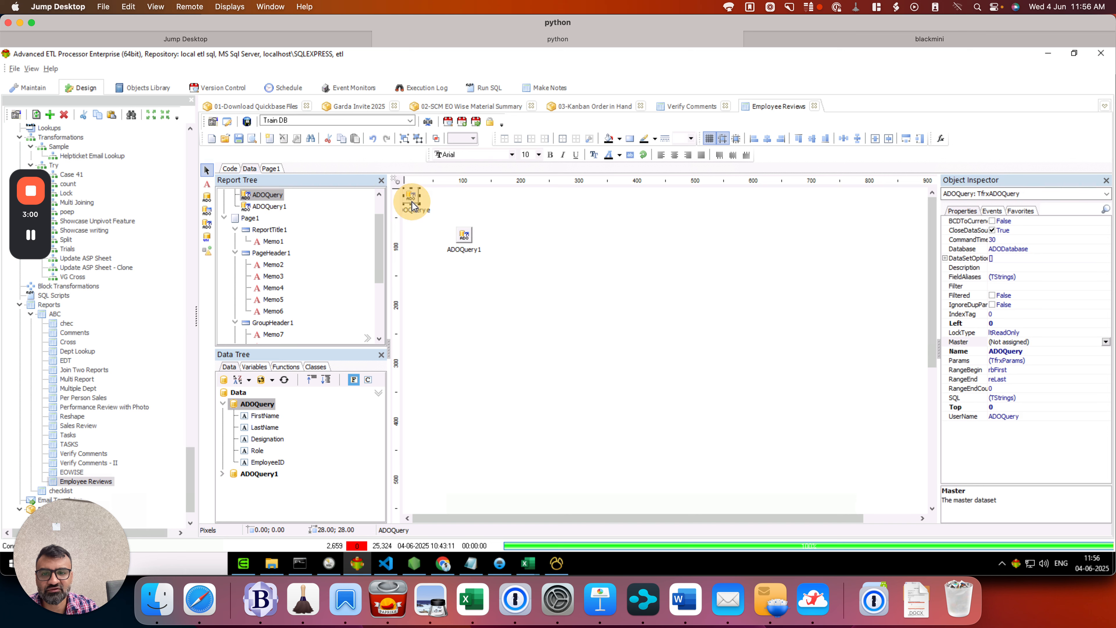
left_click(805, 171)
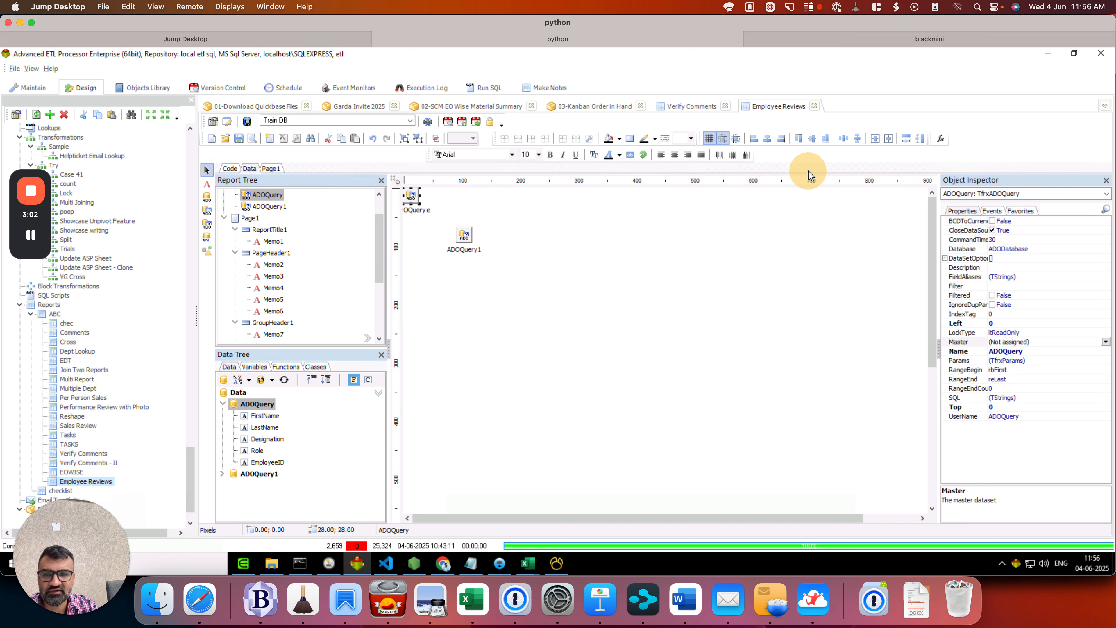
- Add a Detail Data band bound to ADOQuery1 on the report page and place it between the MasterData and GroupFooter bands
left_click(269, 169)
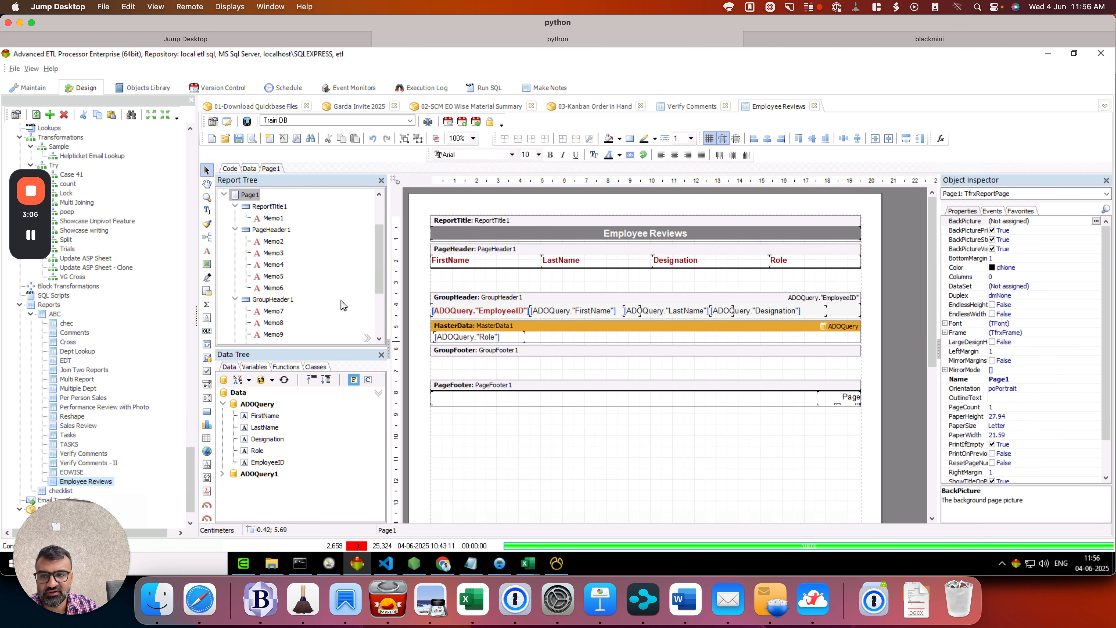
left_click(207, 238)
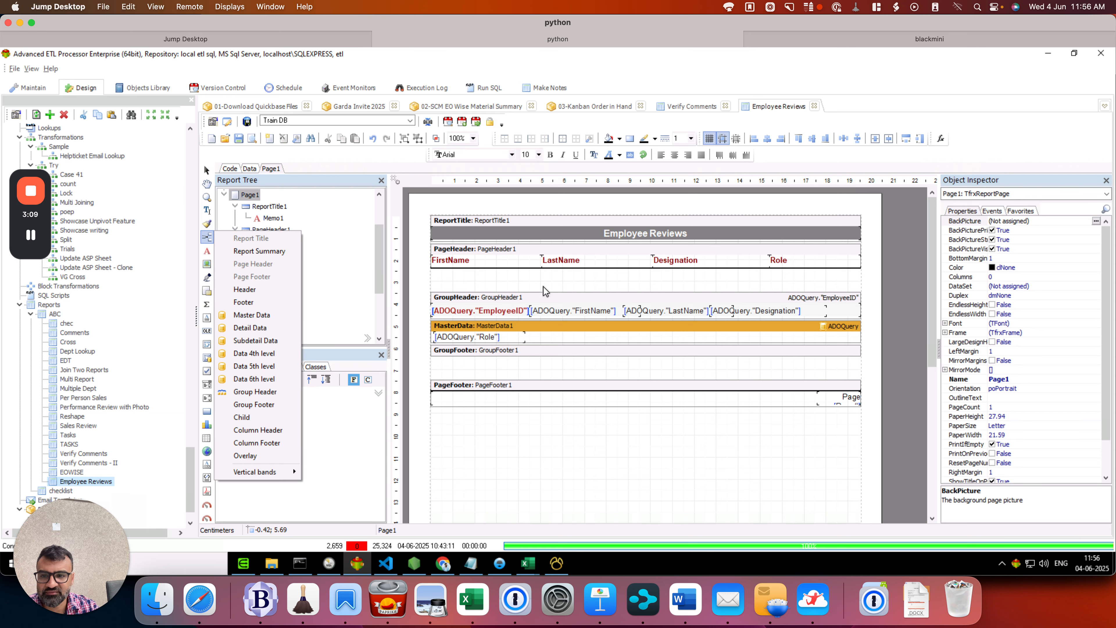
left_click(254, 329)
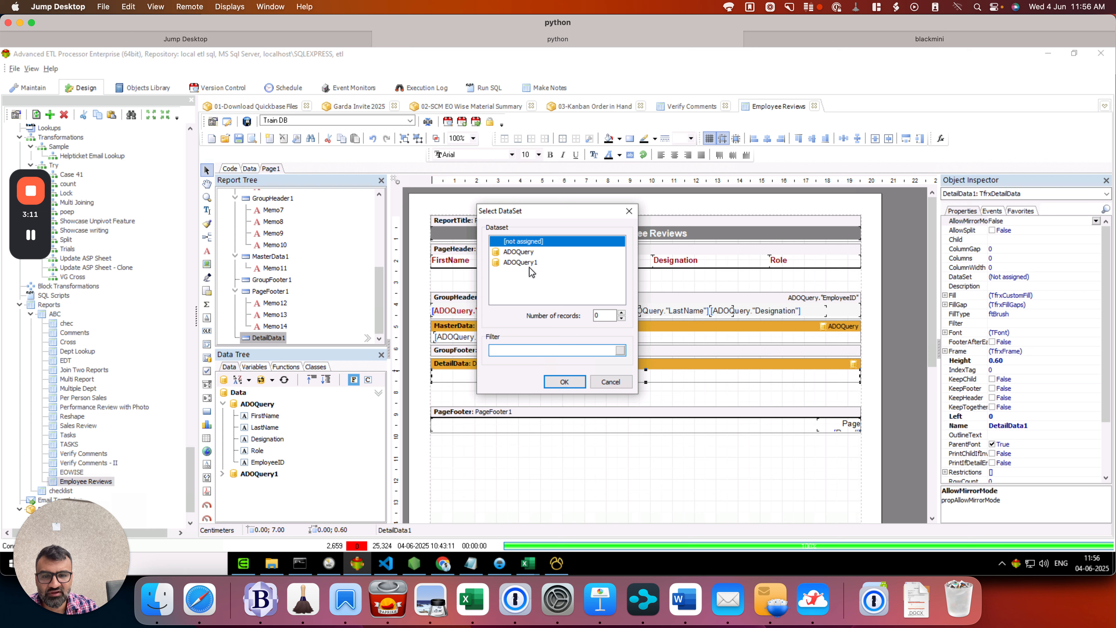
left_click(531, 264)
left_click(566, 381)
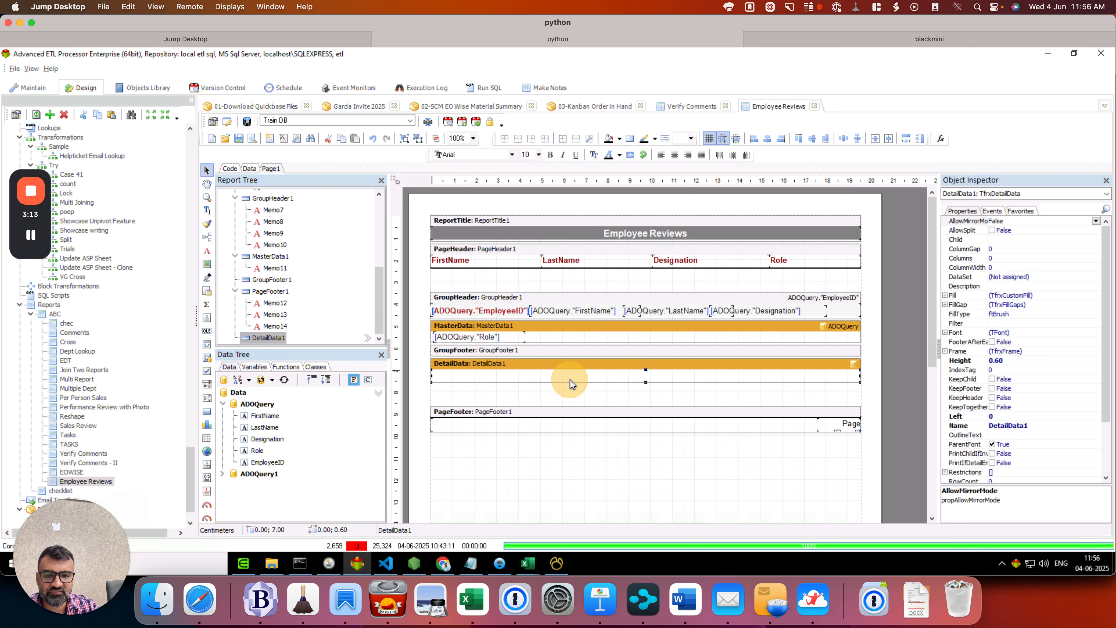
left_click_drag(545, 366, 546, 350)
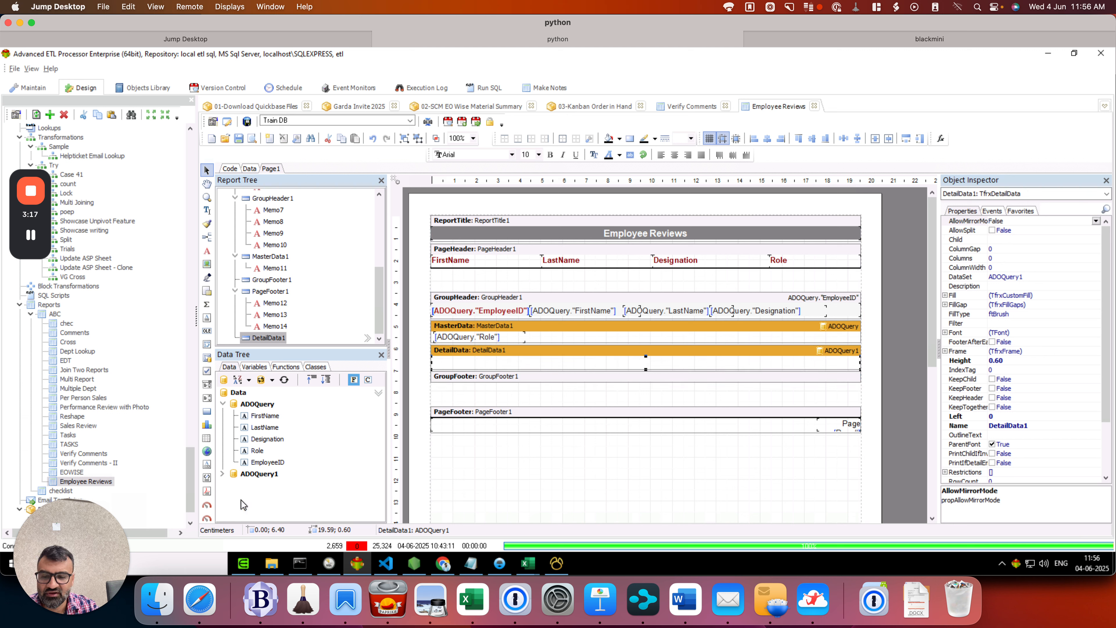
- Place Review Date and a 14.30 cm wide Review field side by side in the DetailData band and preview the report
left_click(222, 473)
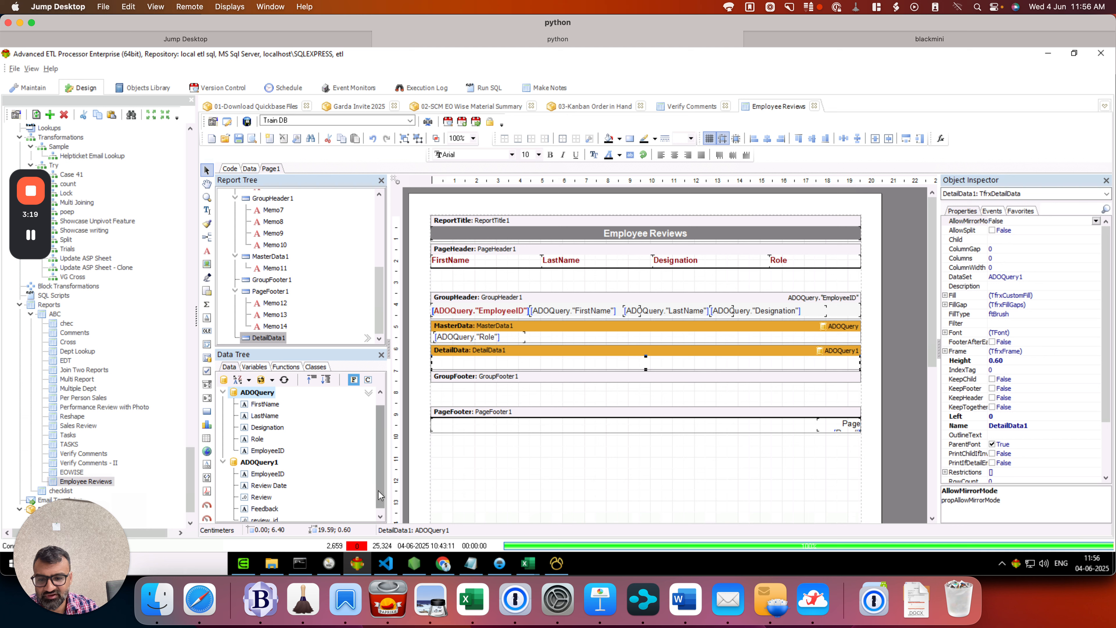
left_click_drag(379, 490, 379, 496)
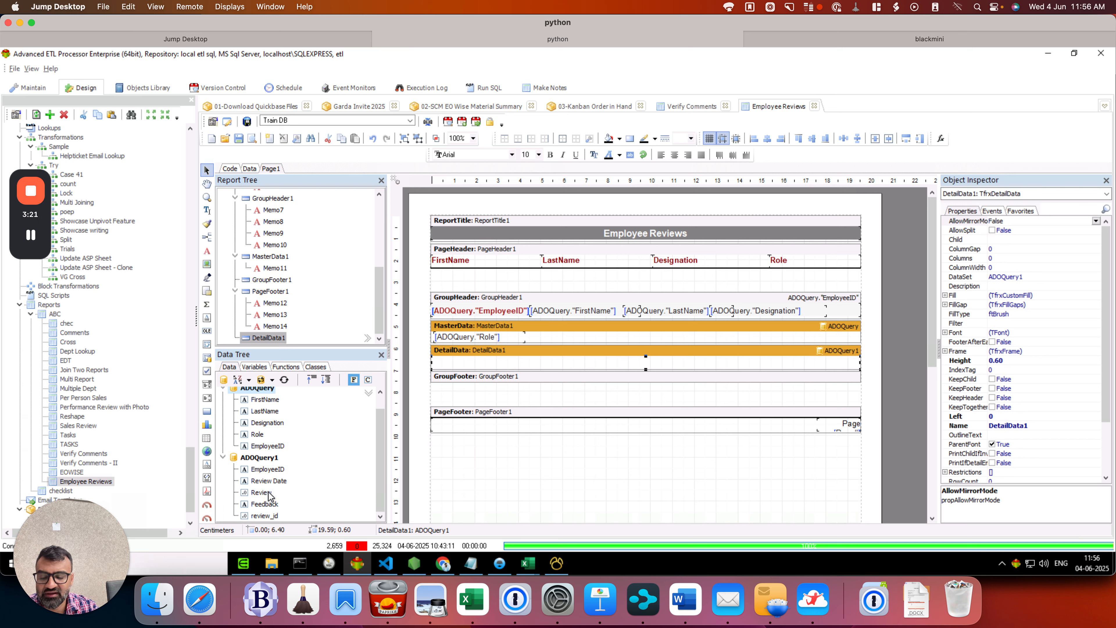
left_click_drag(267, 480, 441, 360)
left_click_drag(663, 361, 816, 363)
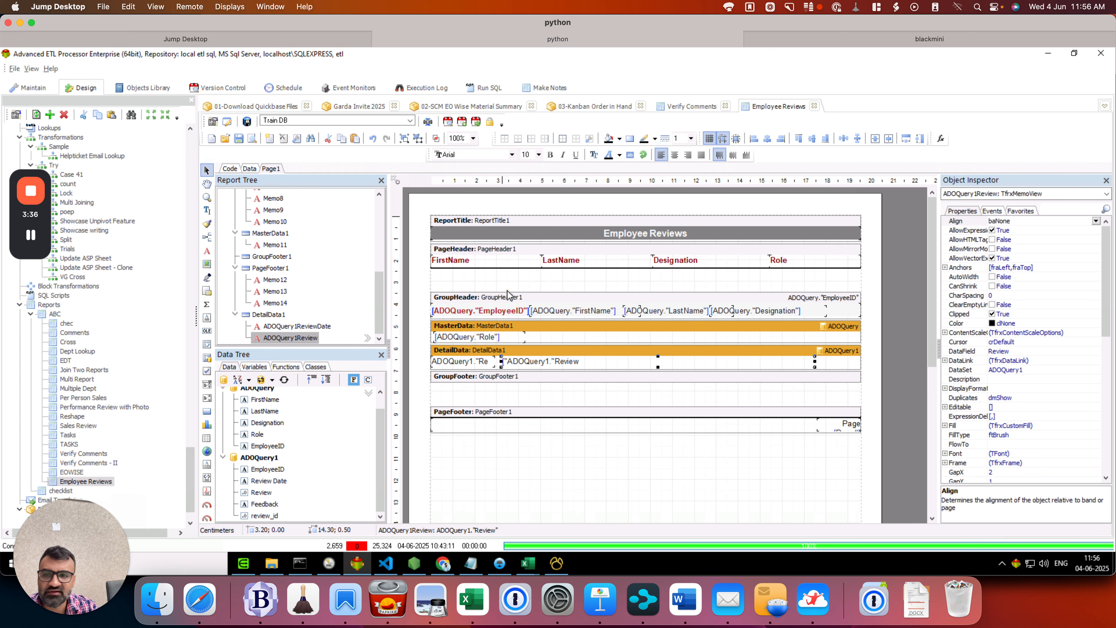
left_click(250, 138)
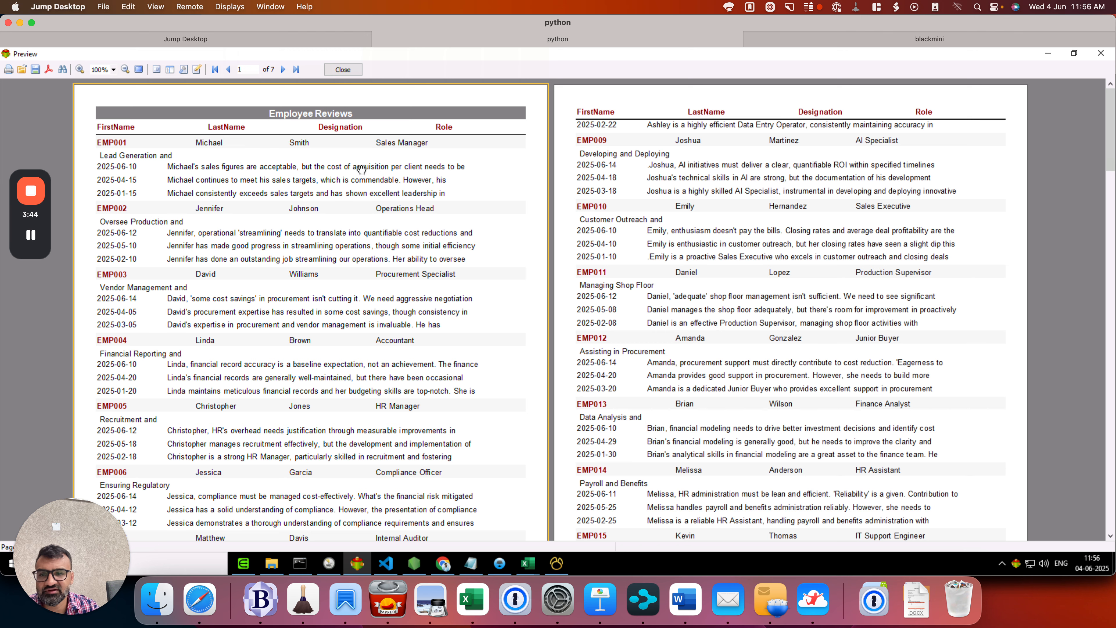
left_click(342, 70)
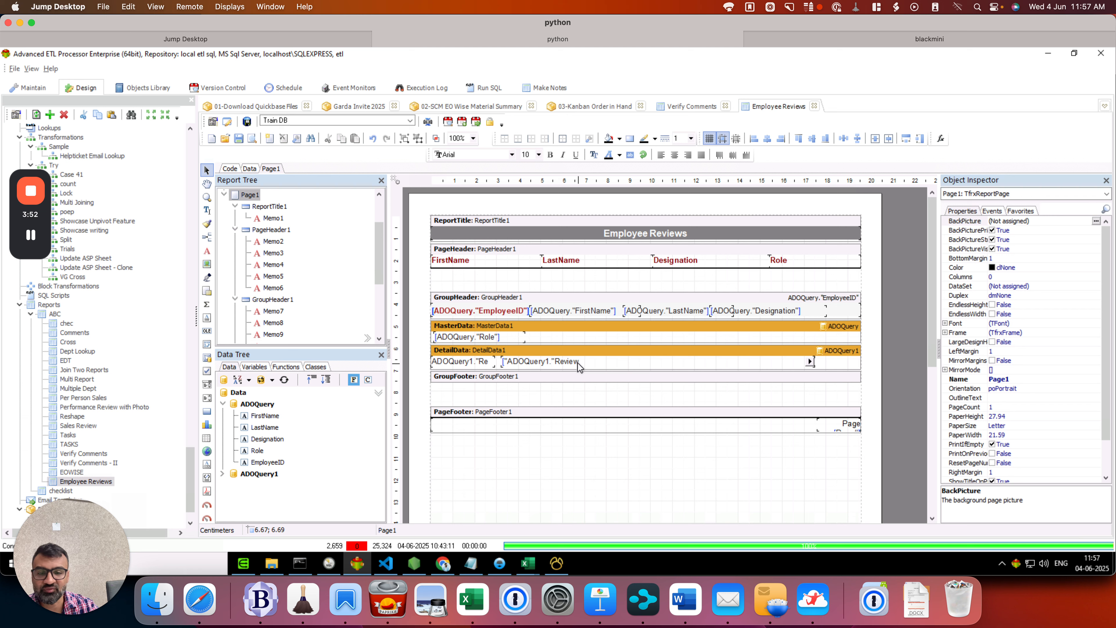
- Enable the Stretched property of the DetailData band and preview the report
left_click(489, 351)
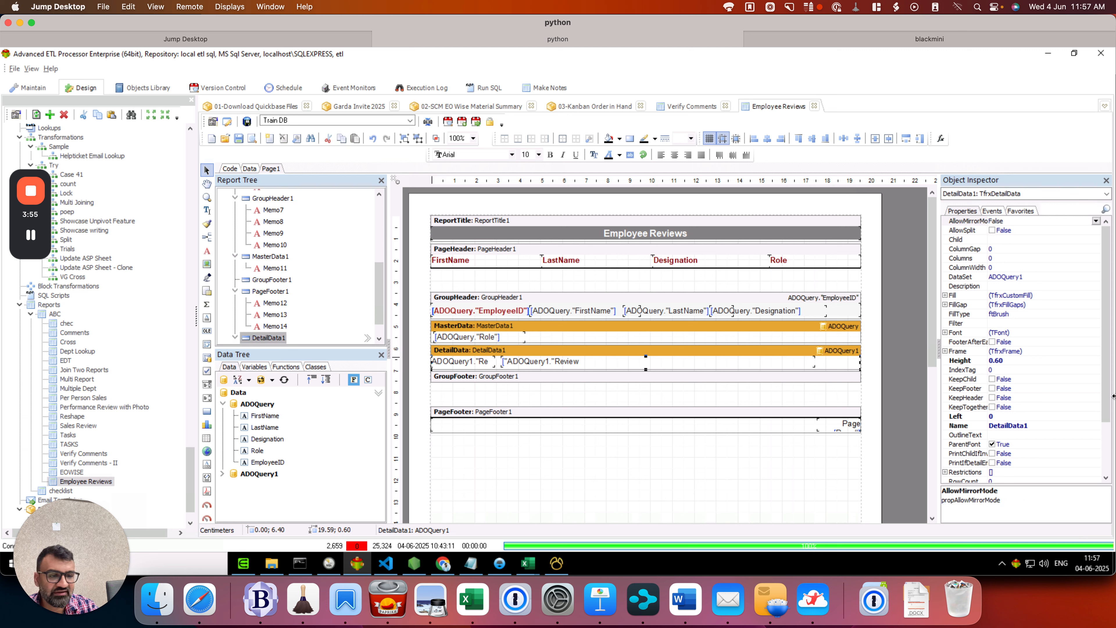
scroll(1108, 450, "down", 3)
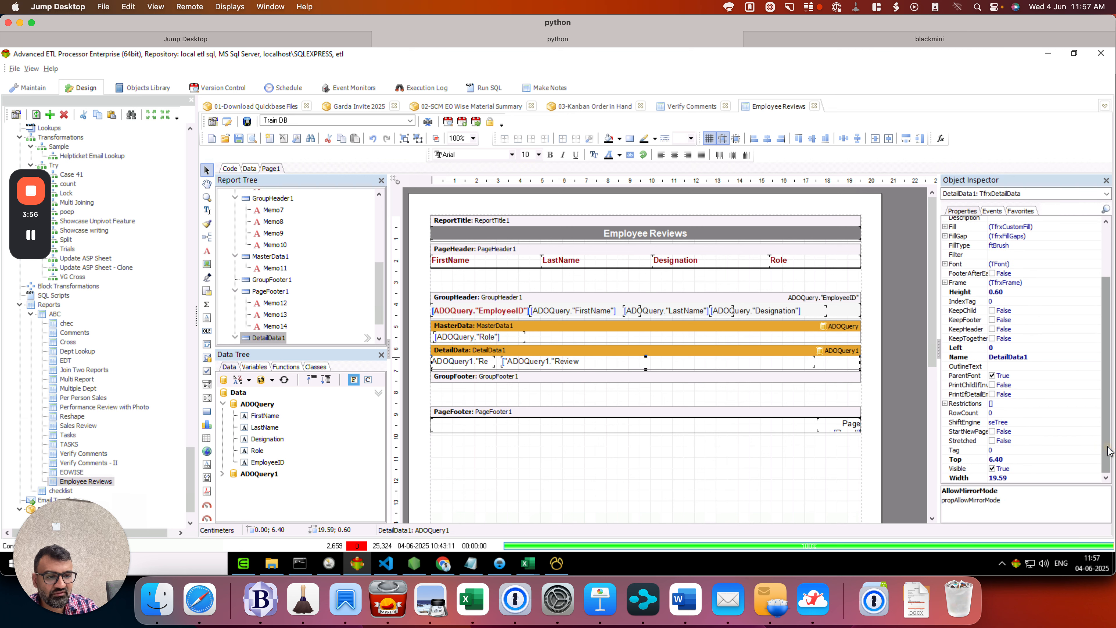
left_click(995, 444)
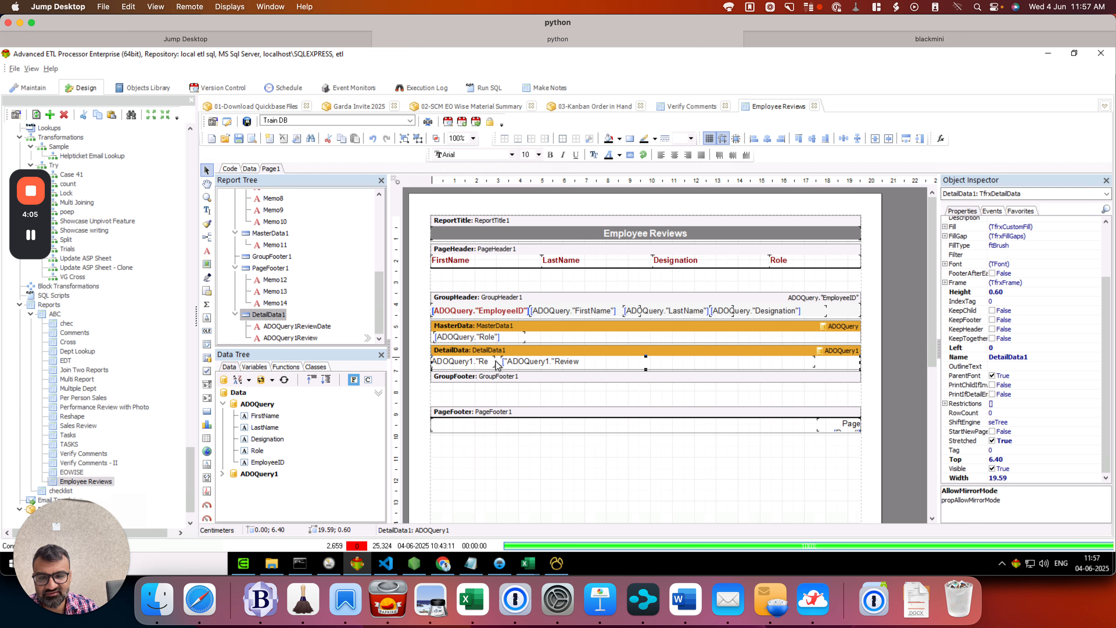
left_click(253, 138)
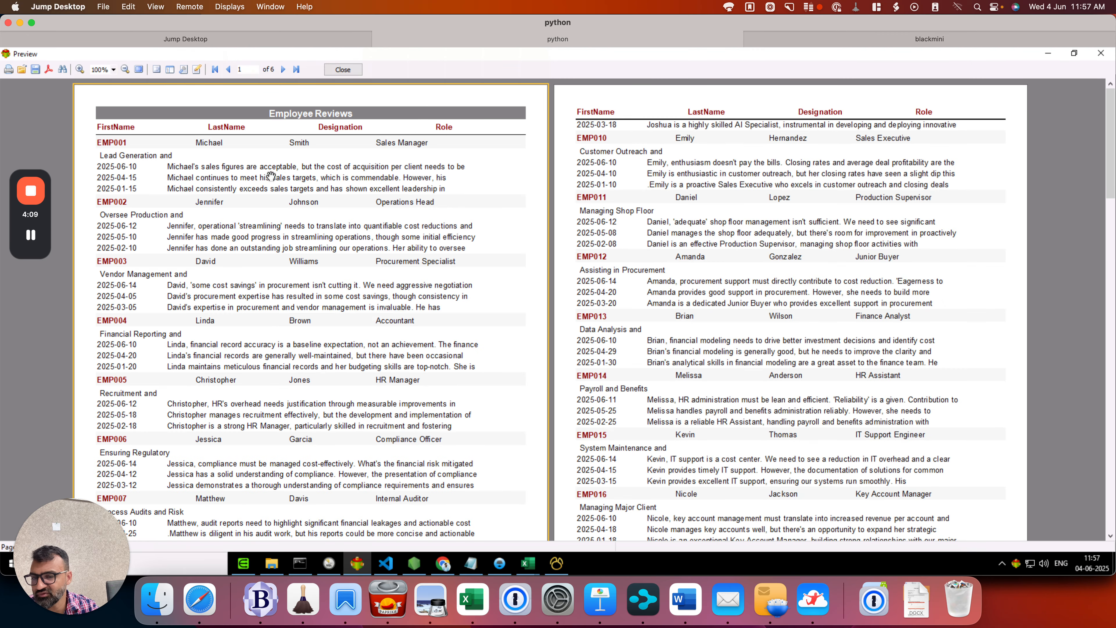
left_click(343, 70)
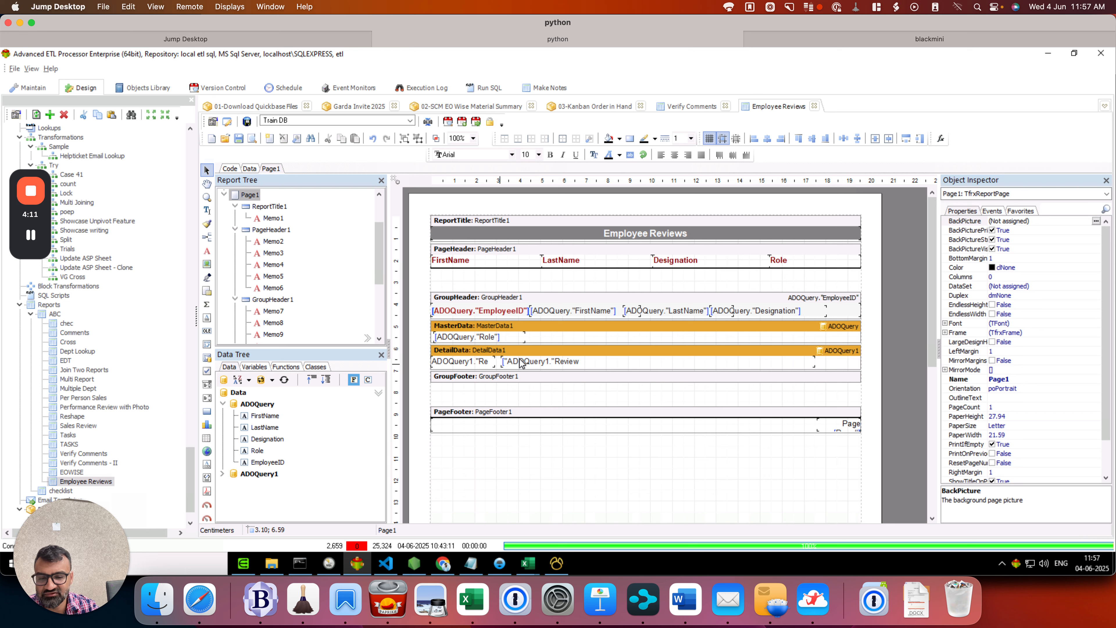
- Set the StretchMode of the Review field in the DetailData band to smActualHeight
left_click(565, 361)
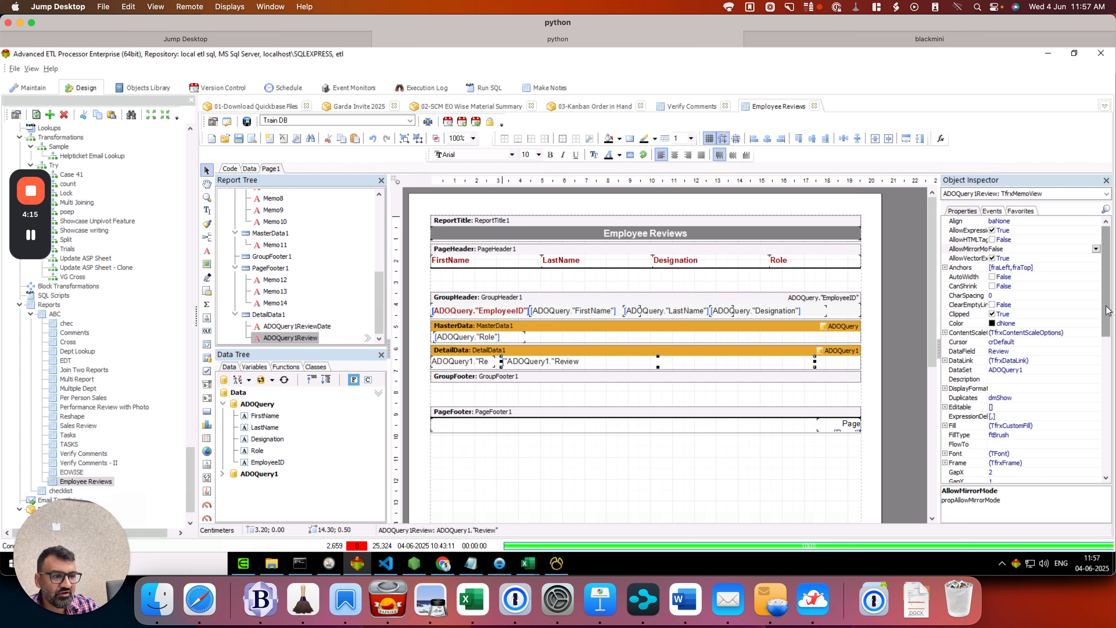
left_click_drag(1108, 310, 1096, 443)
left_click(1011, 339)
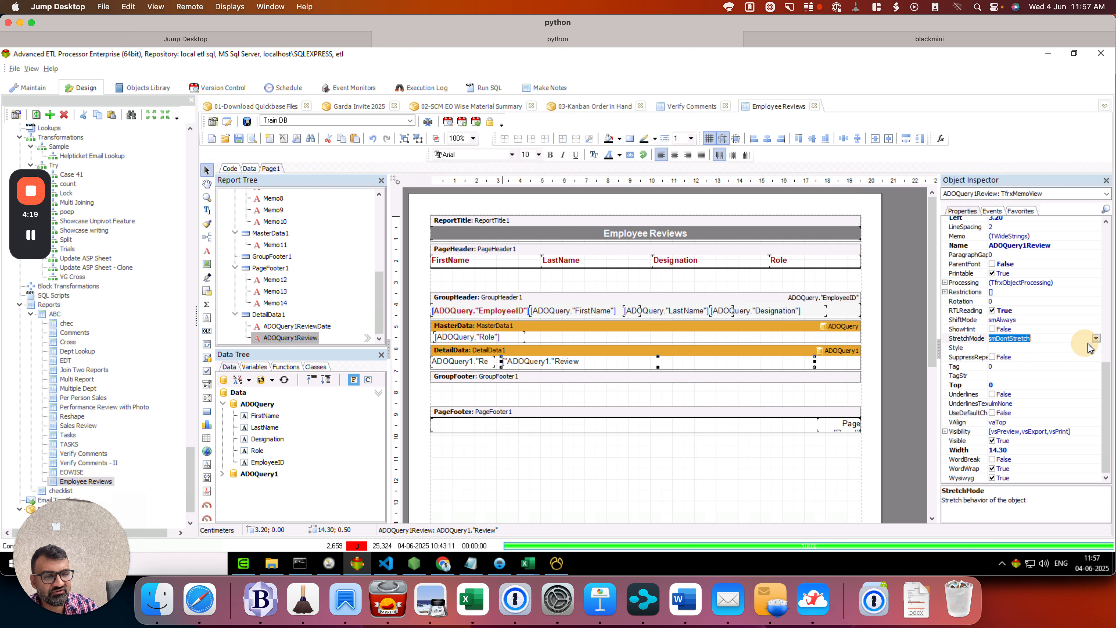
left_click(1025, 341)
left_click(1038, 348)
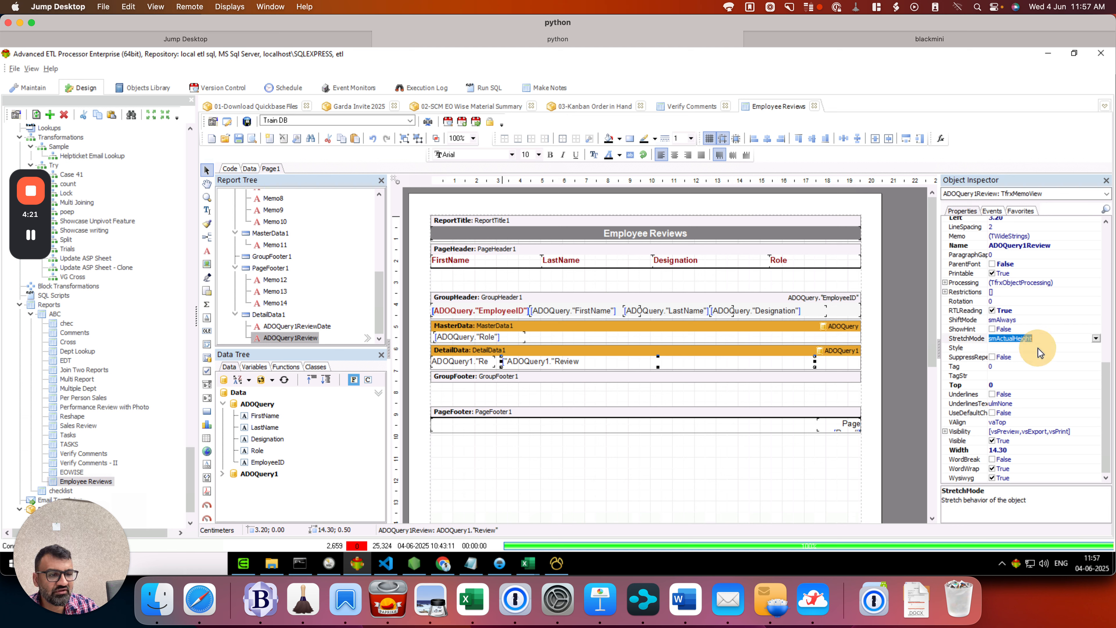
- Preview the report to check how the review text wraps, and return to the report design
left_click(252, 138)
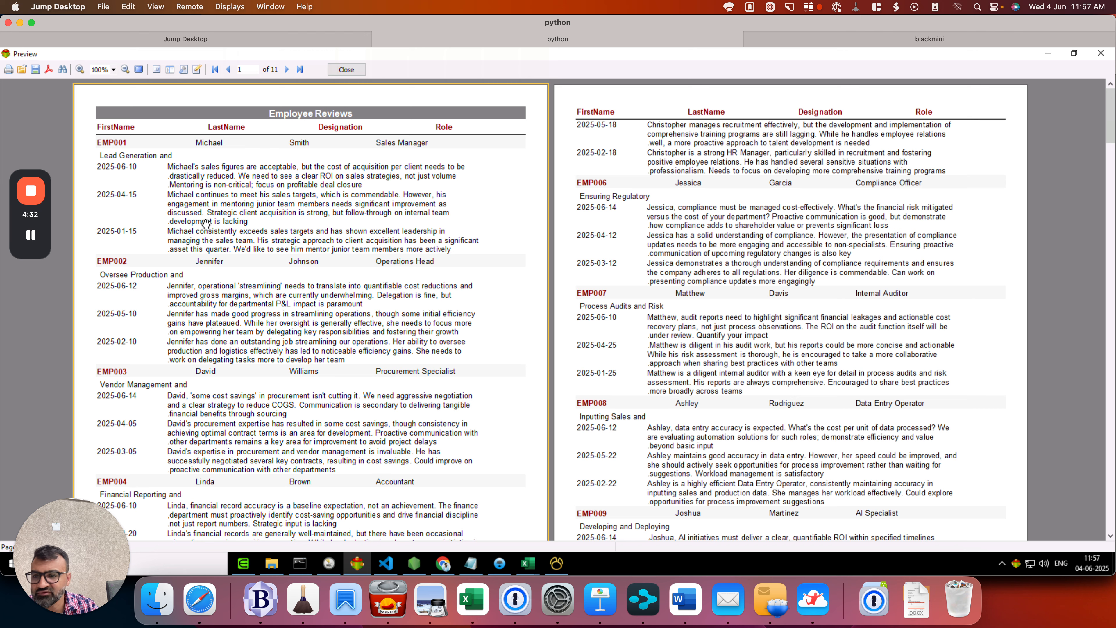
left_click(347, 69)
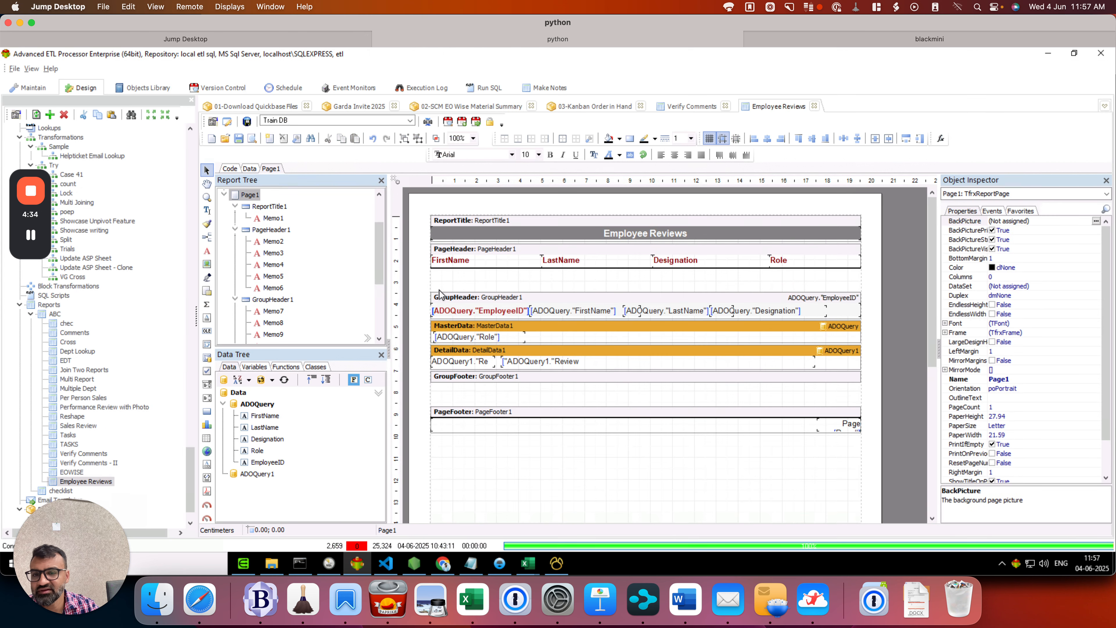
- Set the RTLReading property of the Review field in the DetailData band to False and preview the report
left_click(583, 362)
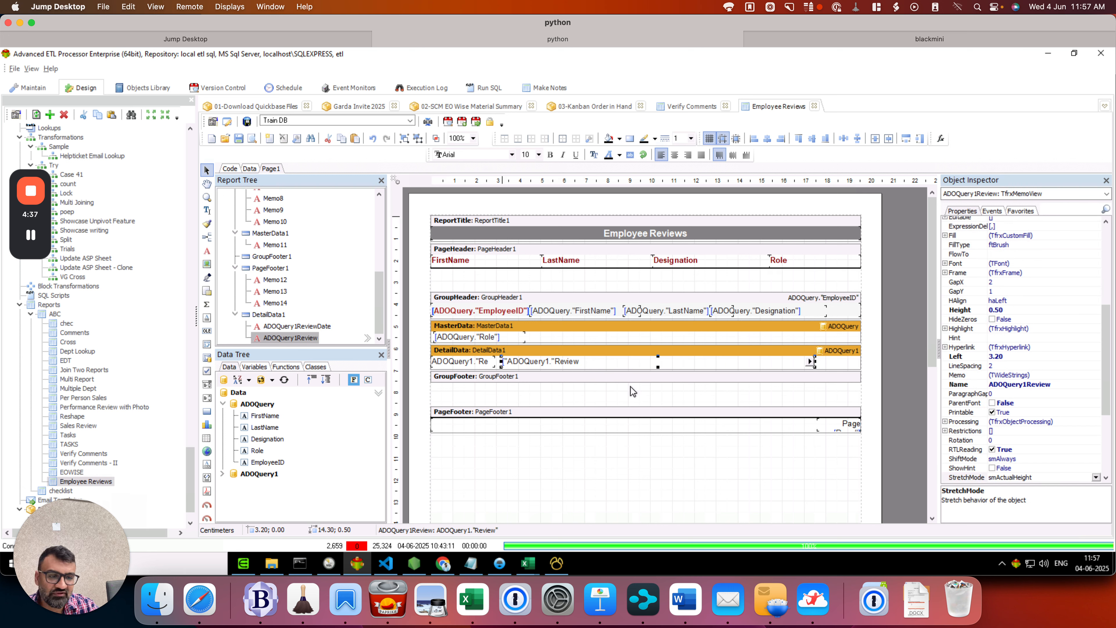
scroll(1022, 411, "down", 2)
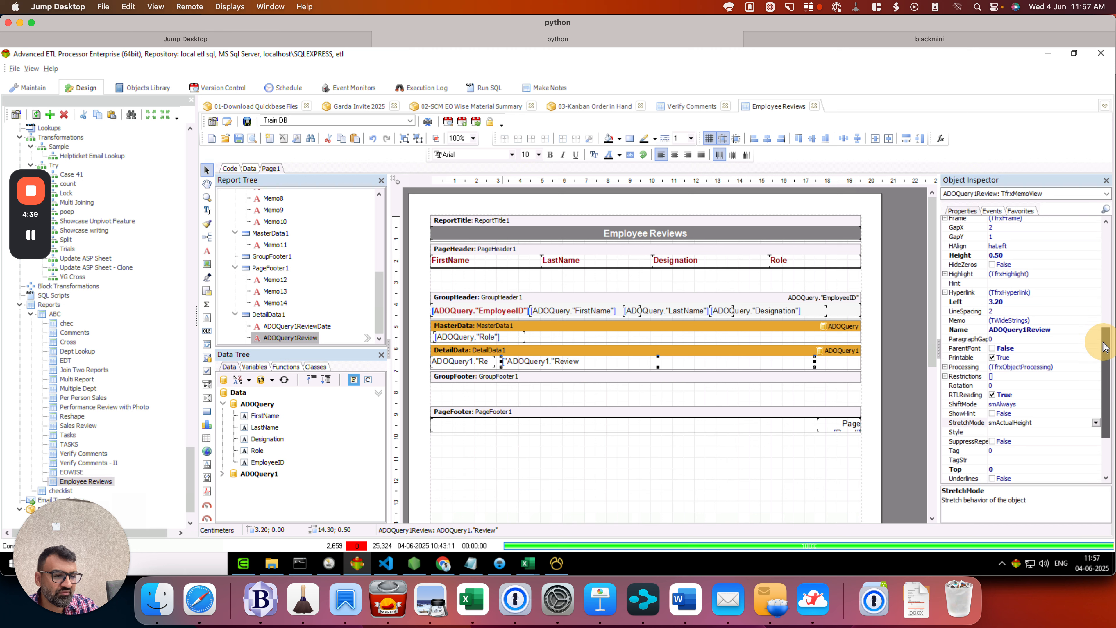
left_click(961, 400)
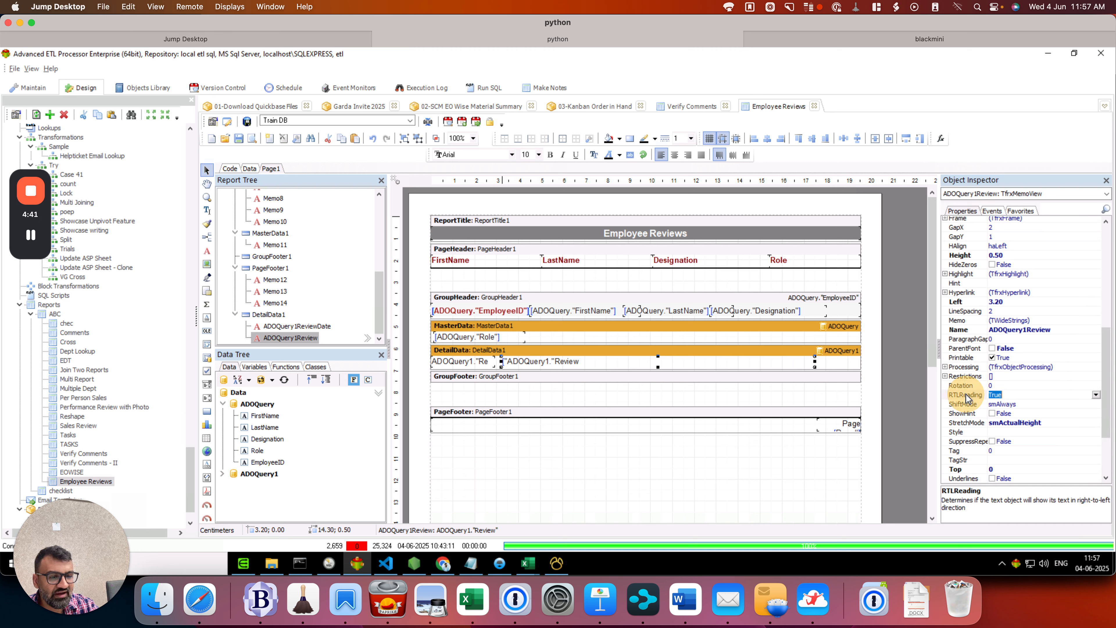
left_click(1097, 395)
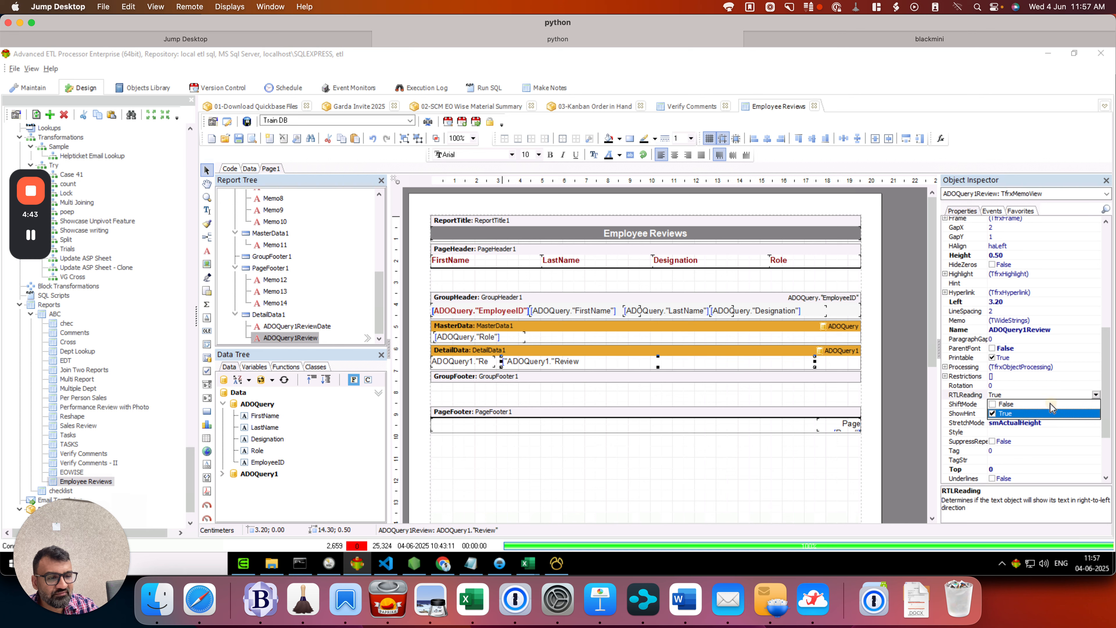
left_click(1039, 404)
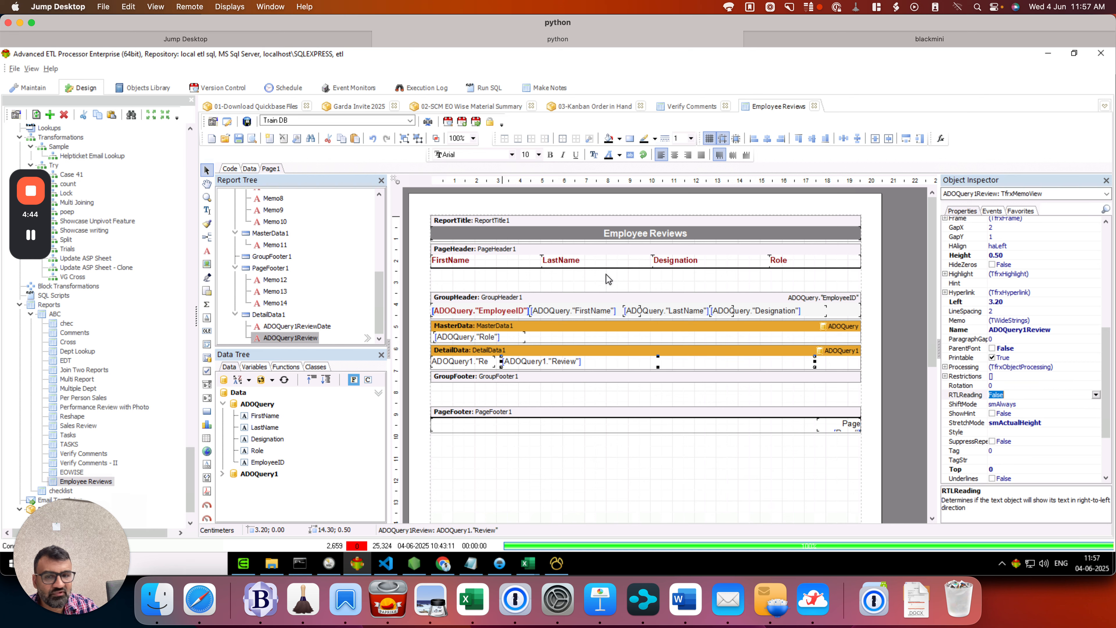
left_click(246, 122)
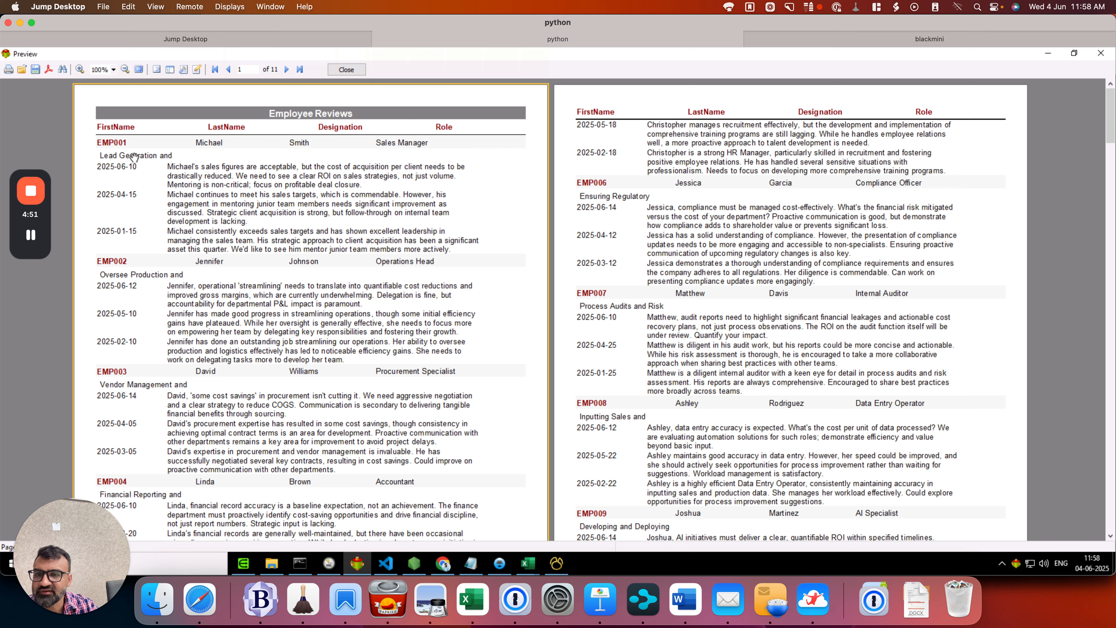
left_click(346, 70)
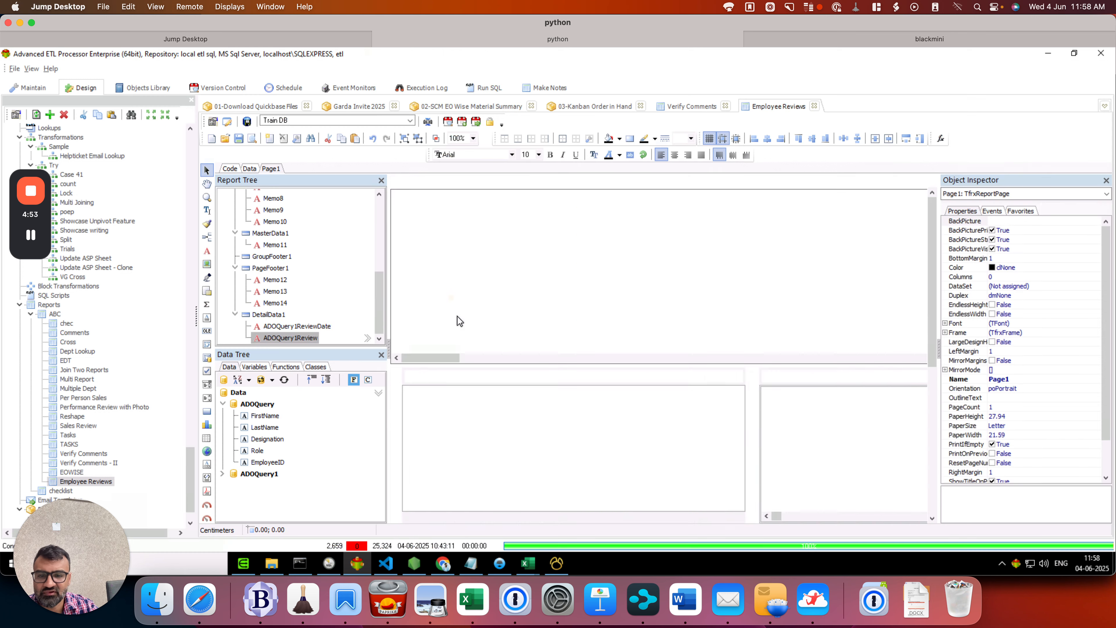
- Widen the Role field in the MasterData band to about 9.86 cm and preview the report
left_click(492, 340)
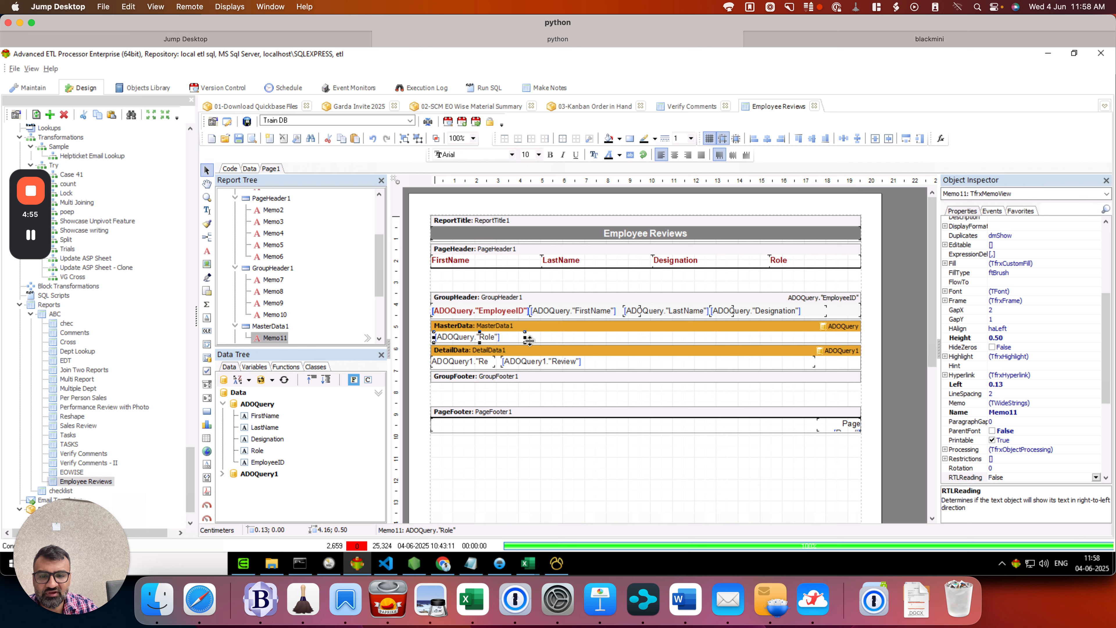
left_click_drag(525, 337, 651, 337)
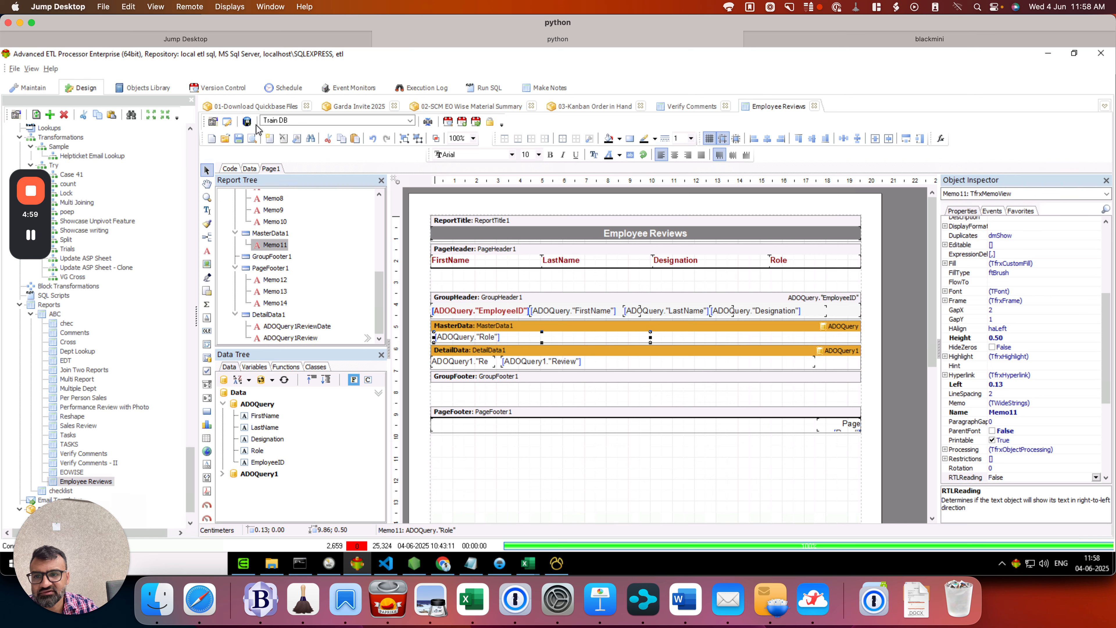
left_click(247, 122)
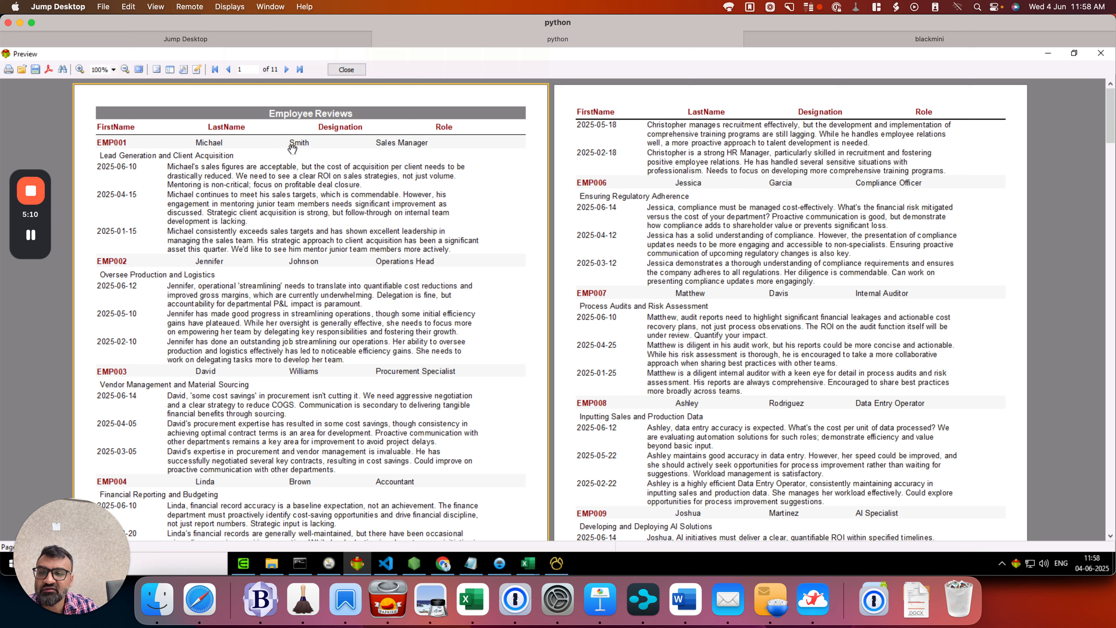
left_click(347, 69)
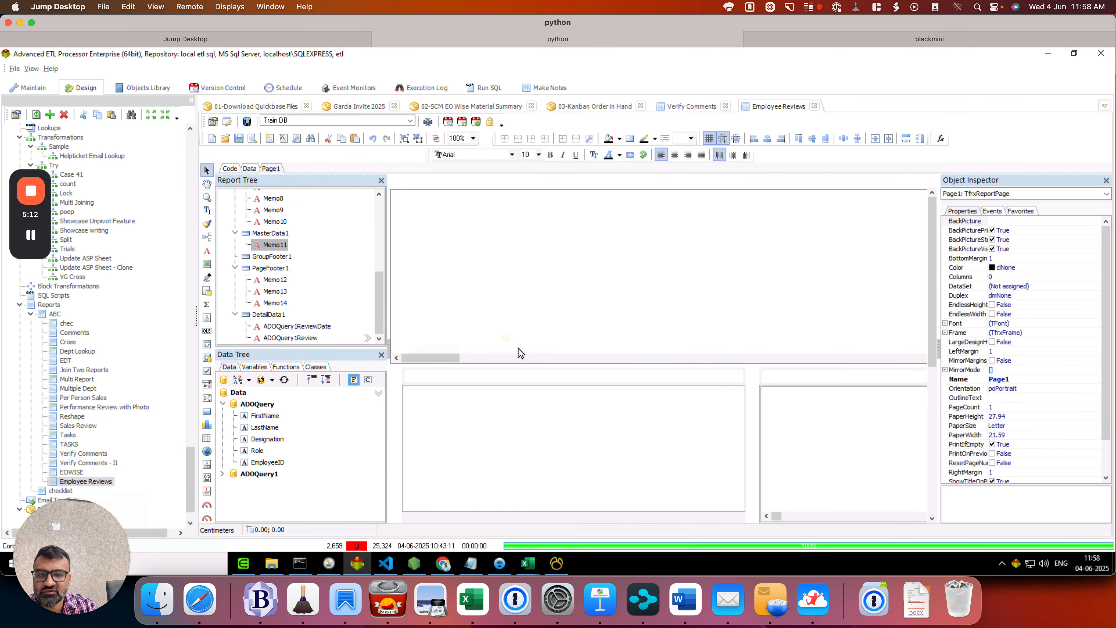
- Make the DetailData band slightly taller and draw a horizontal line object about 19.30 cm wide across it
left_click_drag(589, 373, 589, 382)
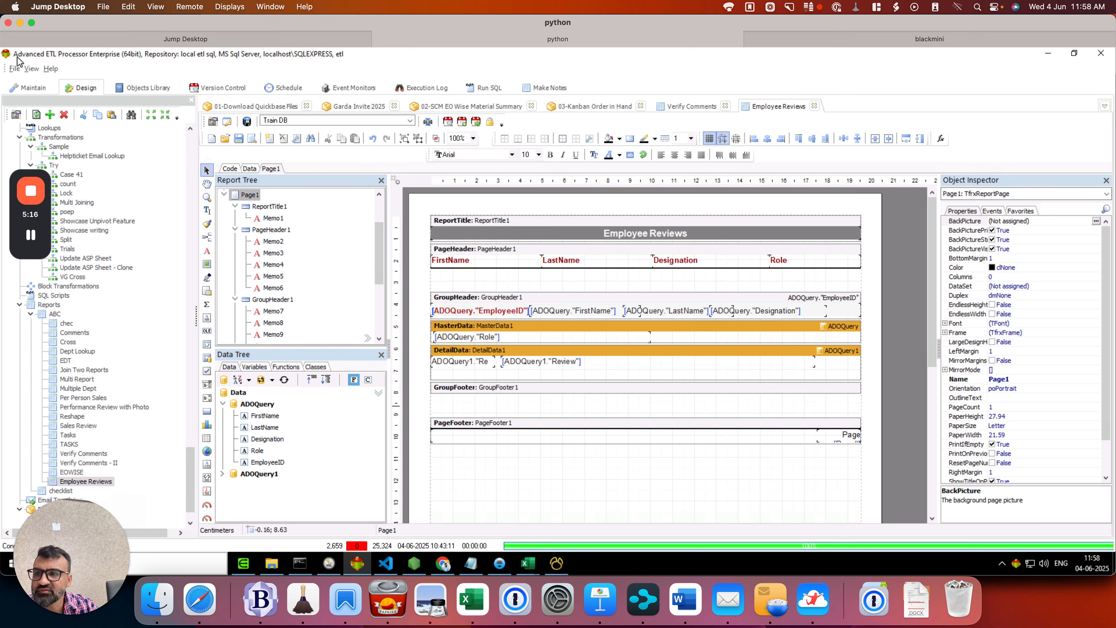
left_click(31, 23)
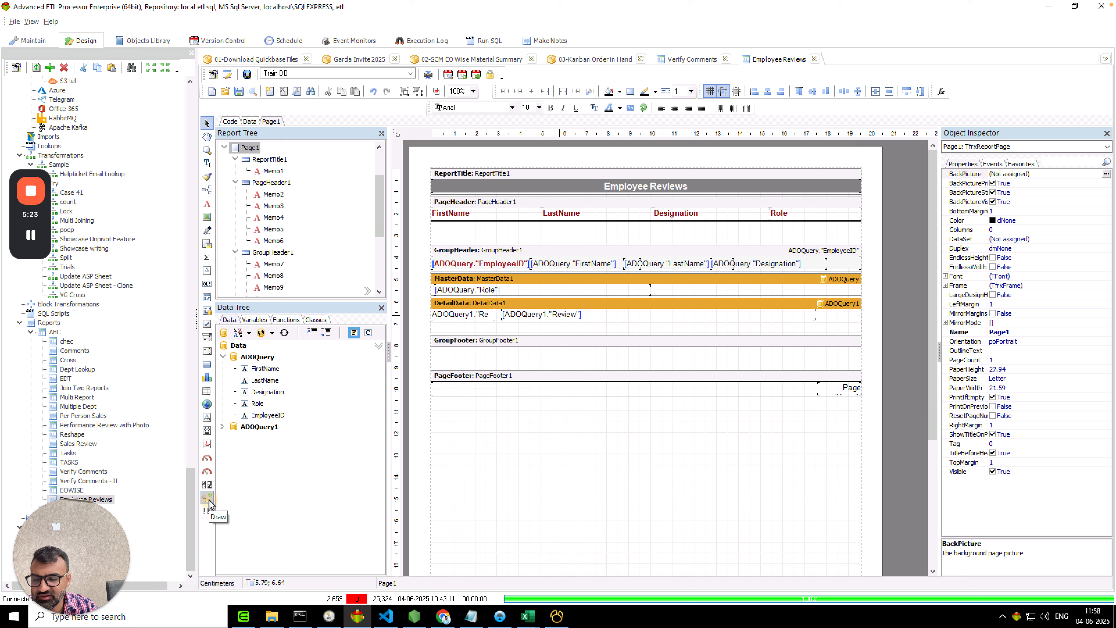
left_click(207, 498)
left_click(265, 370)
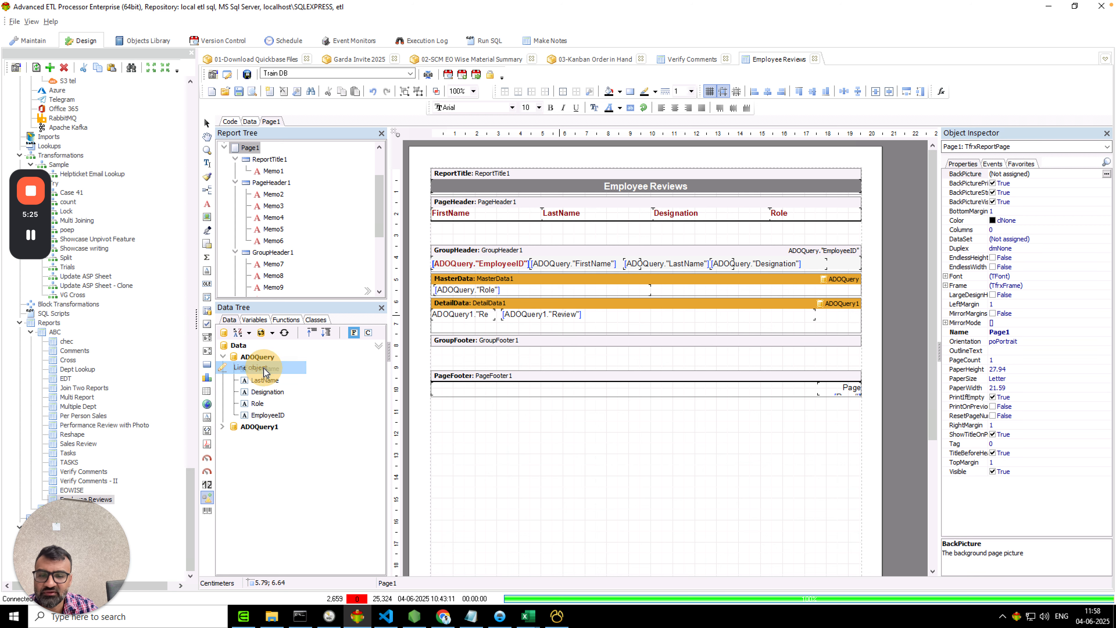
left_click(435, 318)
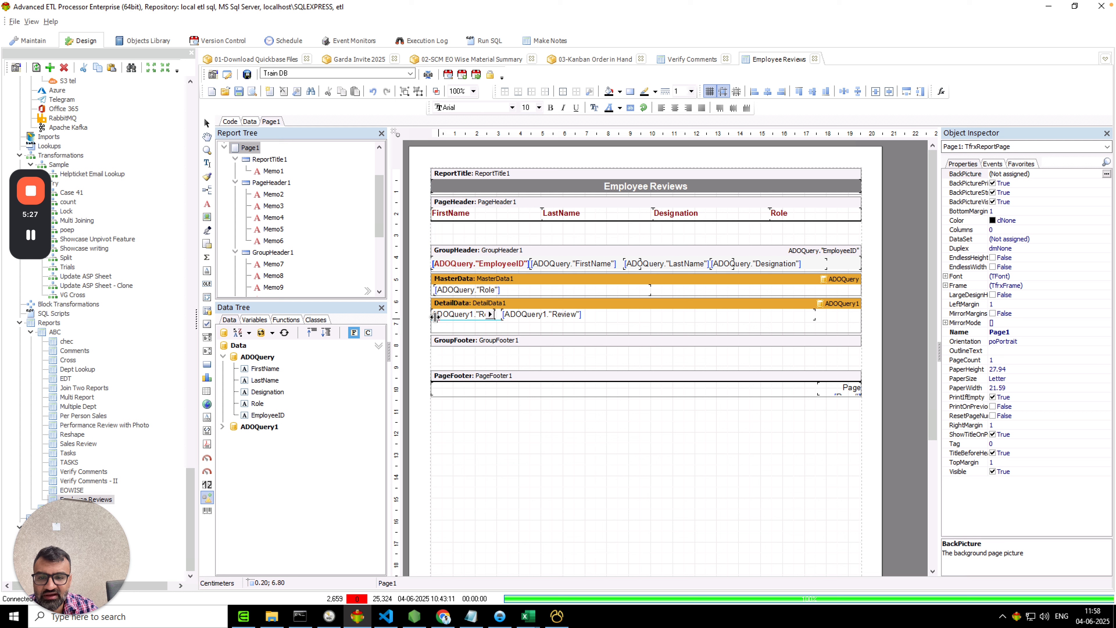
left_click_drag(435, 317, 856, 331)
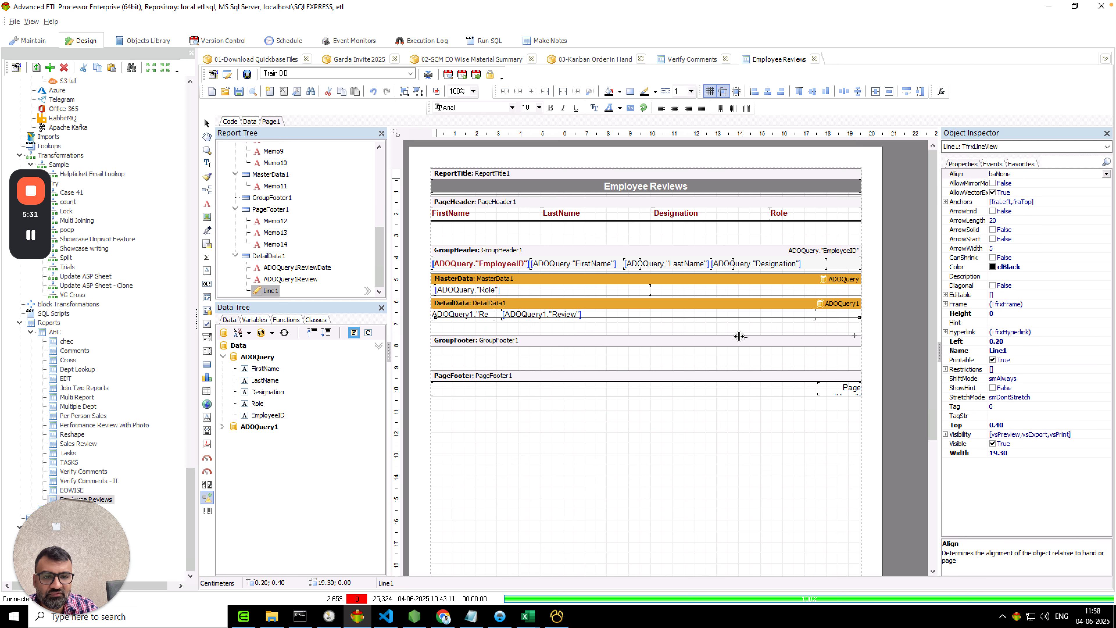
left_click(734, 317)
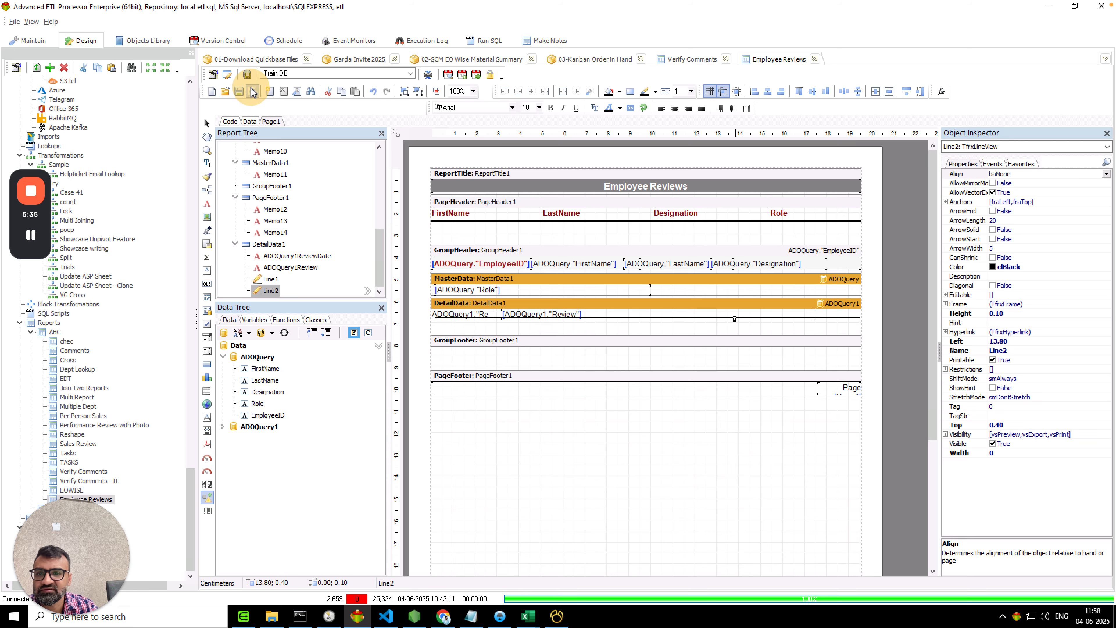
- Preview the report with the separator line and select the long line in the DetailData band for adjustment
left_click(245, 75)
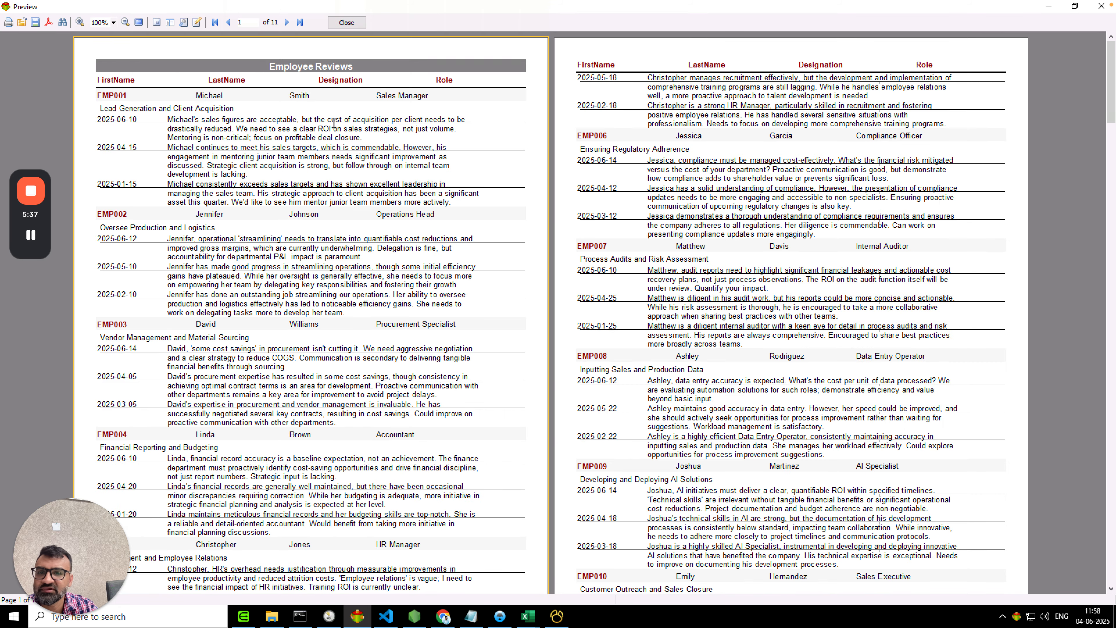
left_click(347, 22)
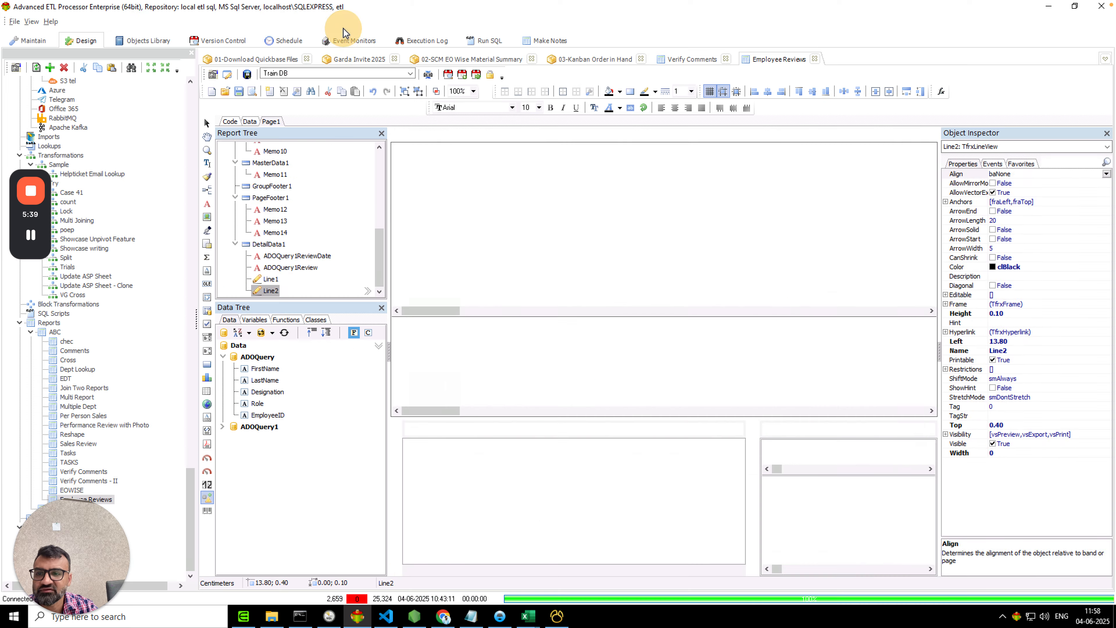
left_click(489, 318)
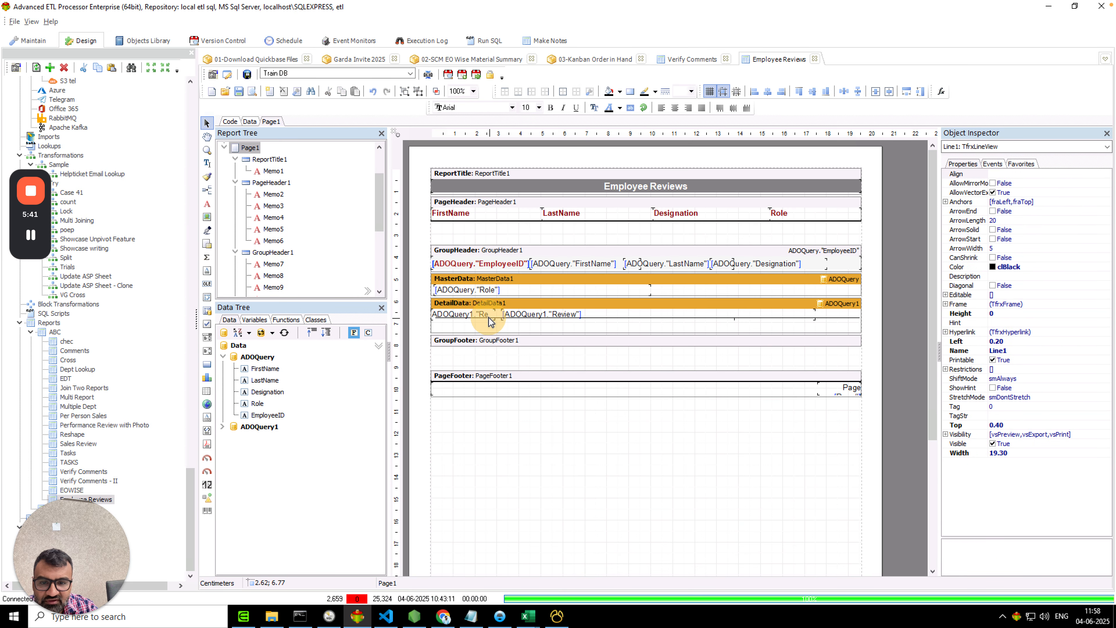